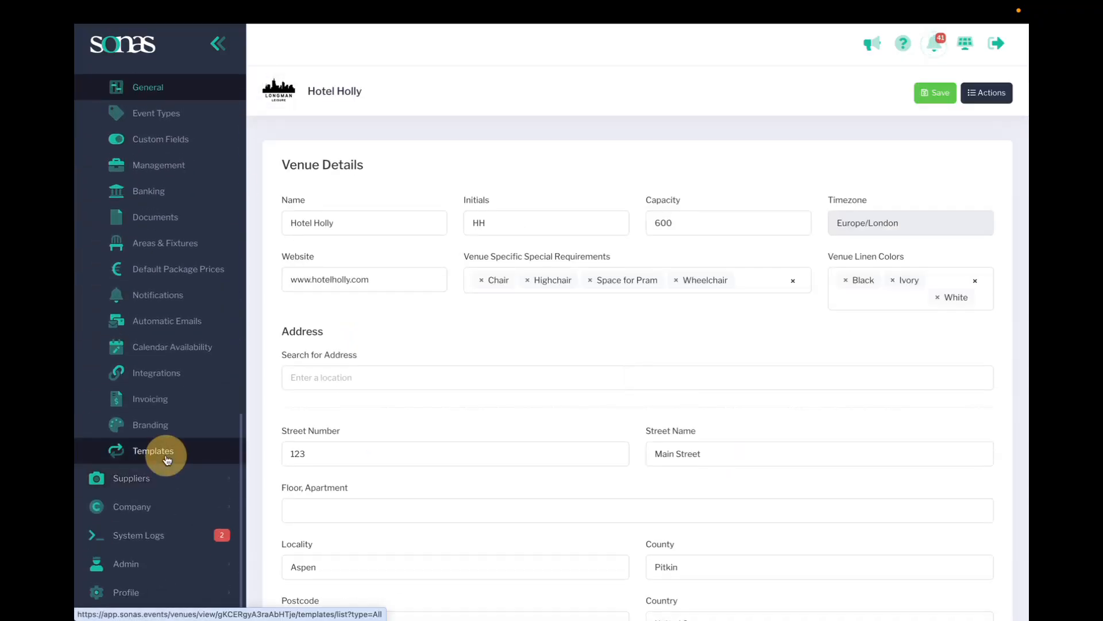
- Open the venue's templates list and review the existing templates and the template types available for filtering
left_click(163, 452)
scroll(470, 520, "down", 7)
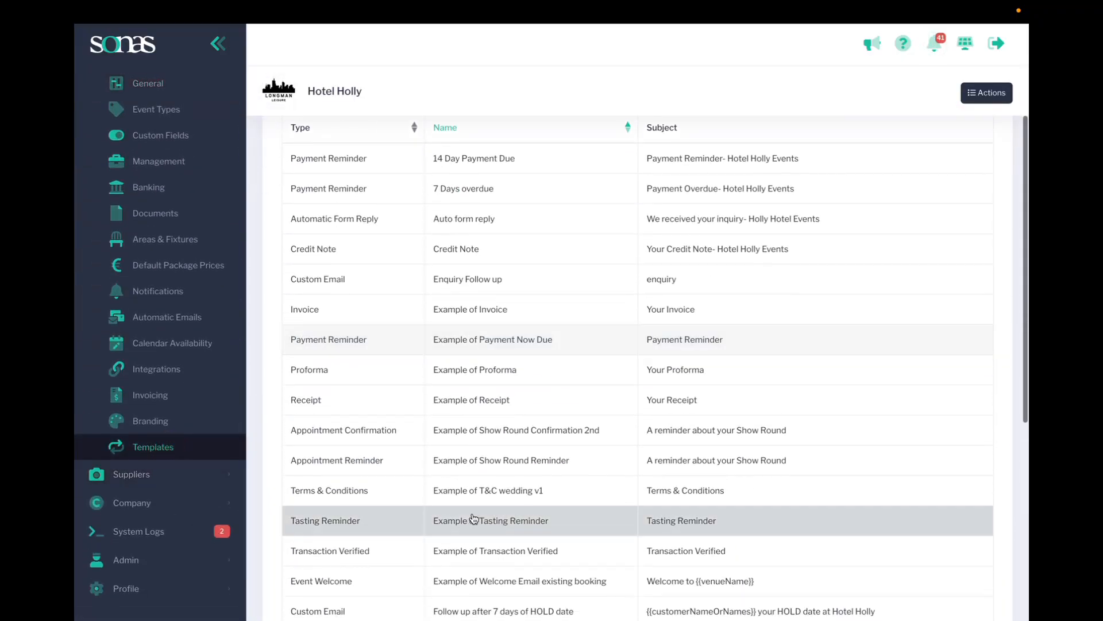
scroll(473, 517, "up", 7)
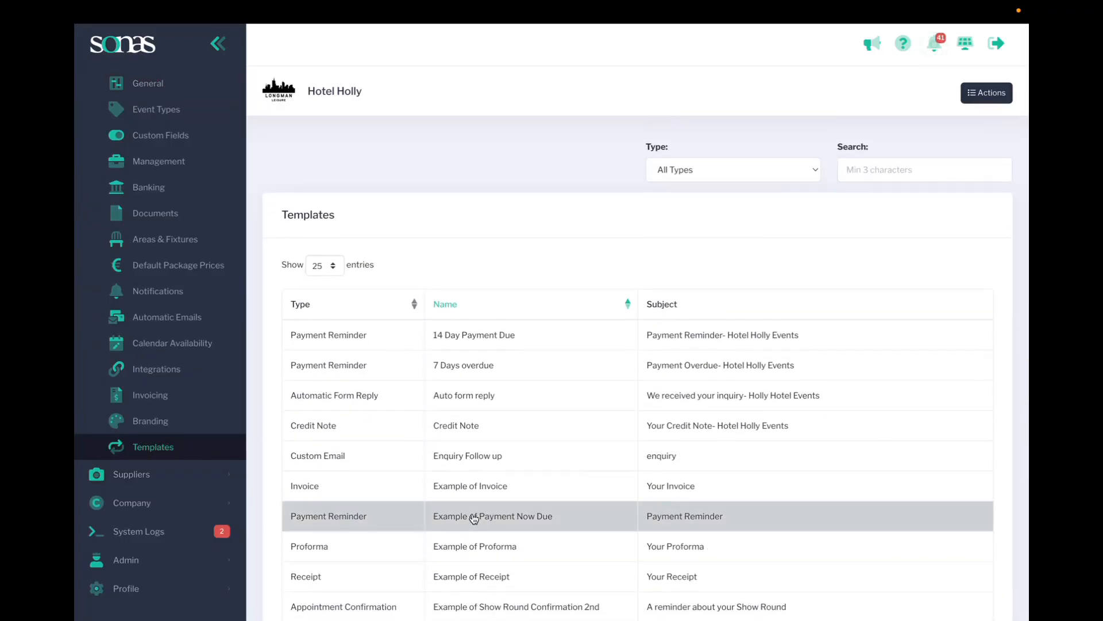
left_click(718, 170)
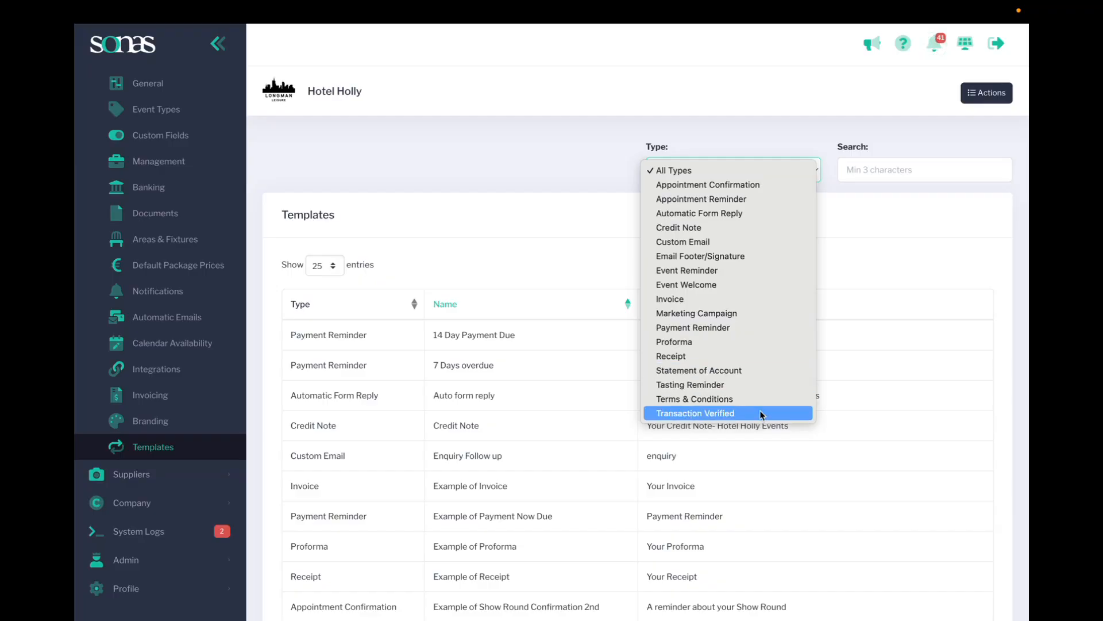
left_click(471, 227)
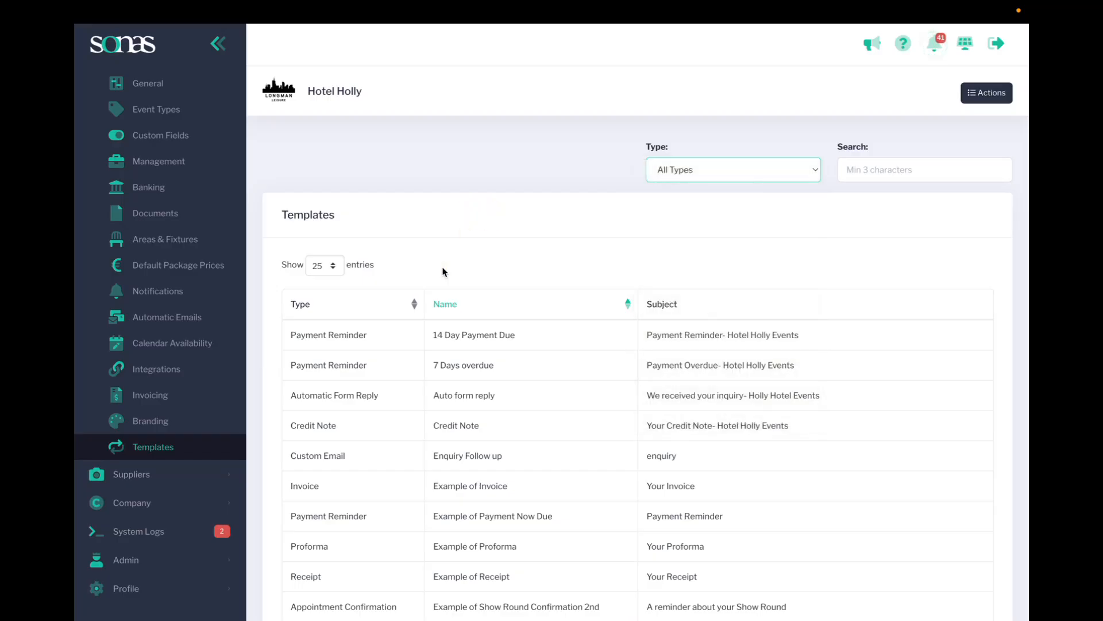
- Open the Credit Note template and examine its layout from the venue details and logo down to the table entries token
left_click(364, 427)
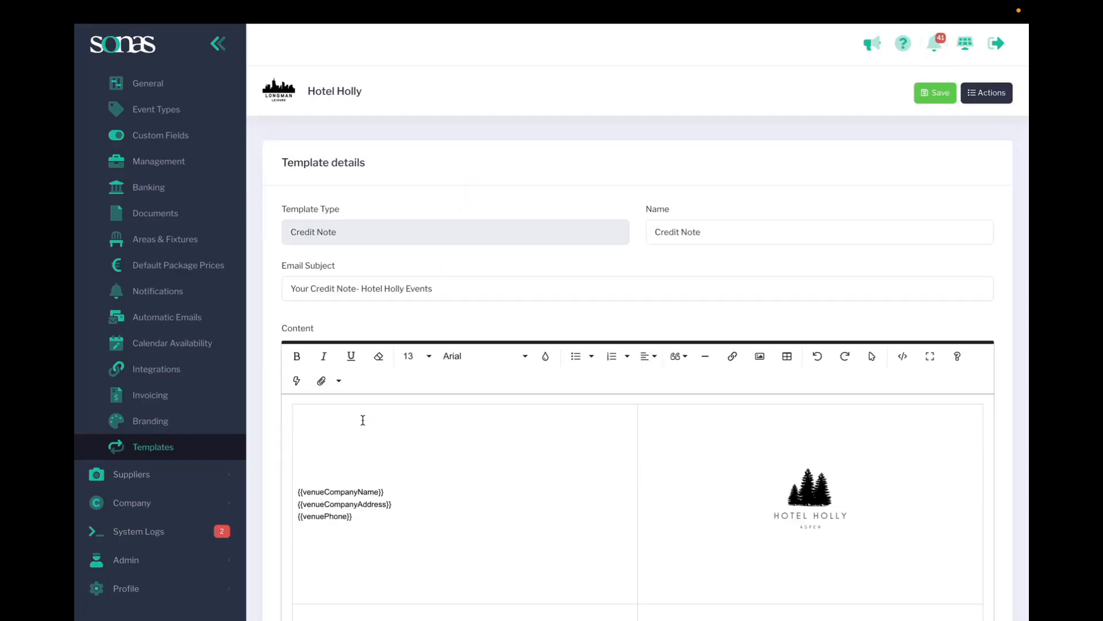
scroll(357, 418, "down", 1)
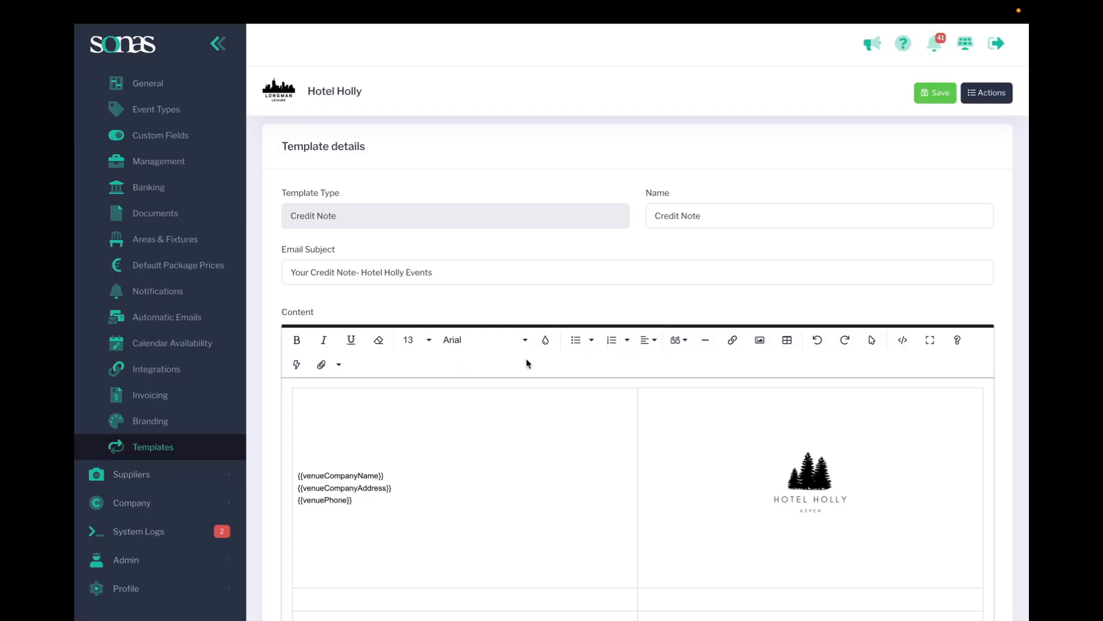
scroll(527, 361, "down", 5)
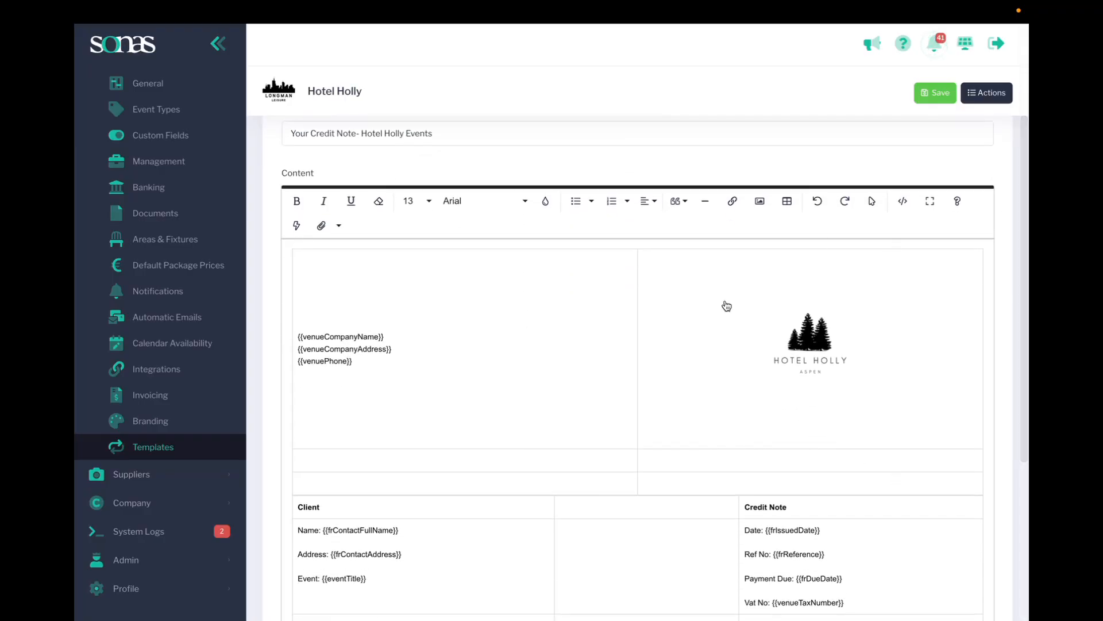
scroll(882, 264, "down", 3)
scroll(882, 265, "down", 4)
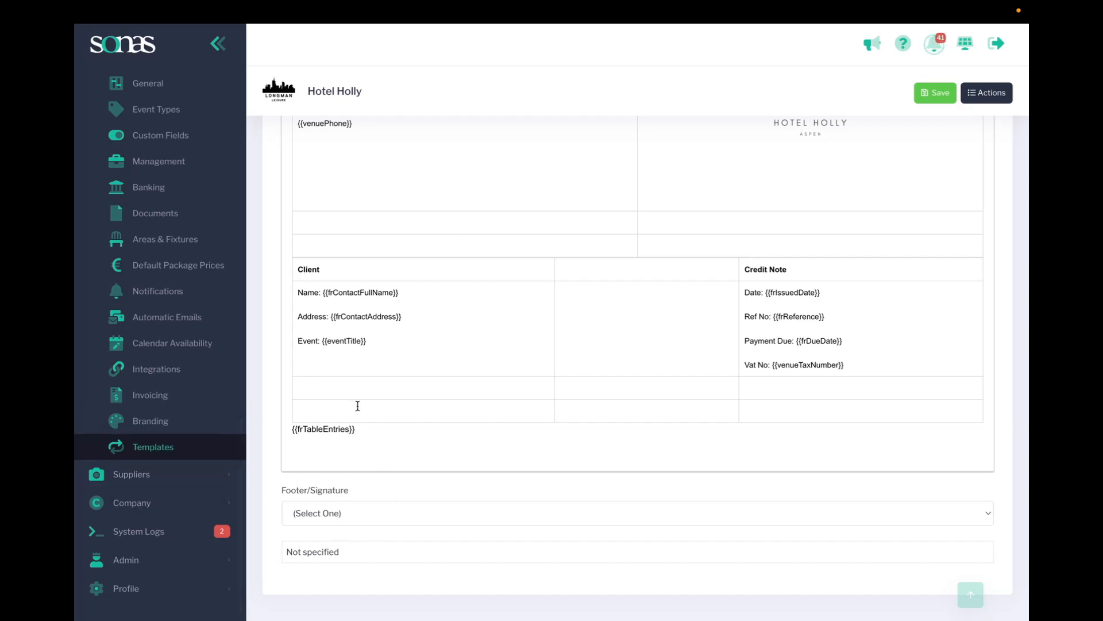
left_click(314, 451)
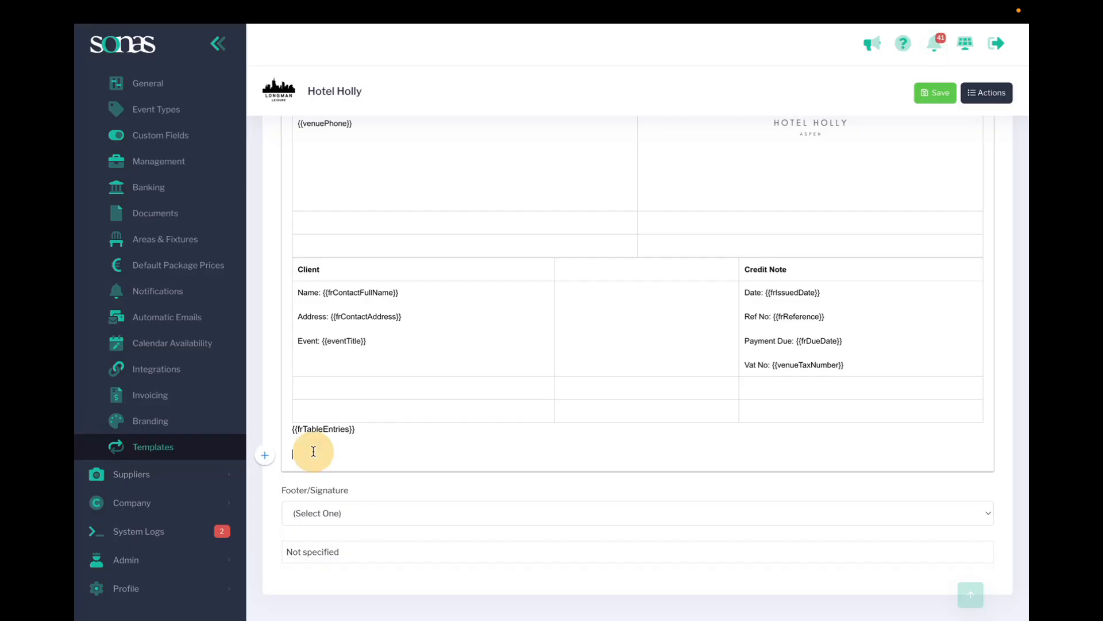
left_click(326, 431)
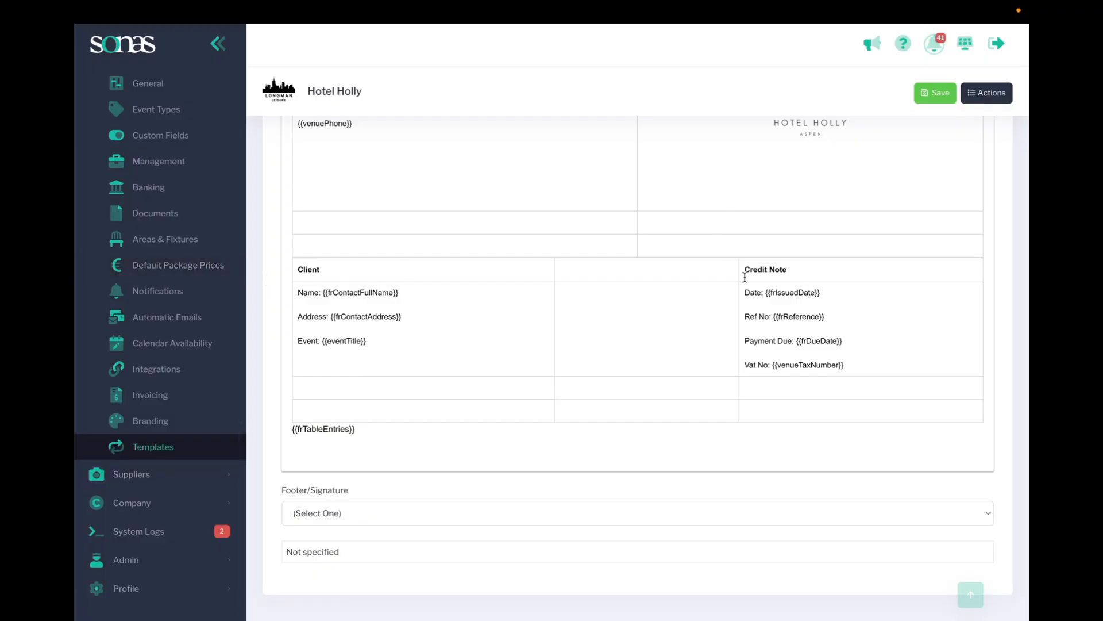
scroll(809, 275, "up", 5)
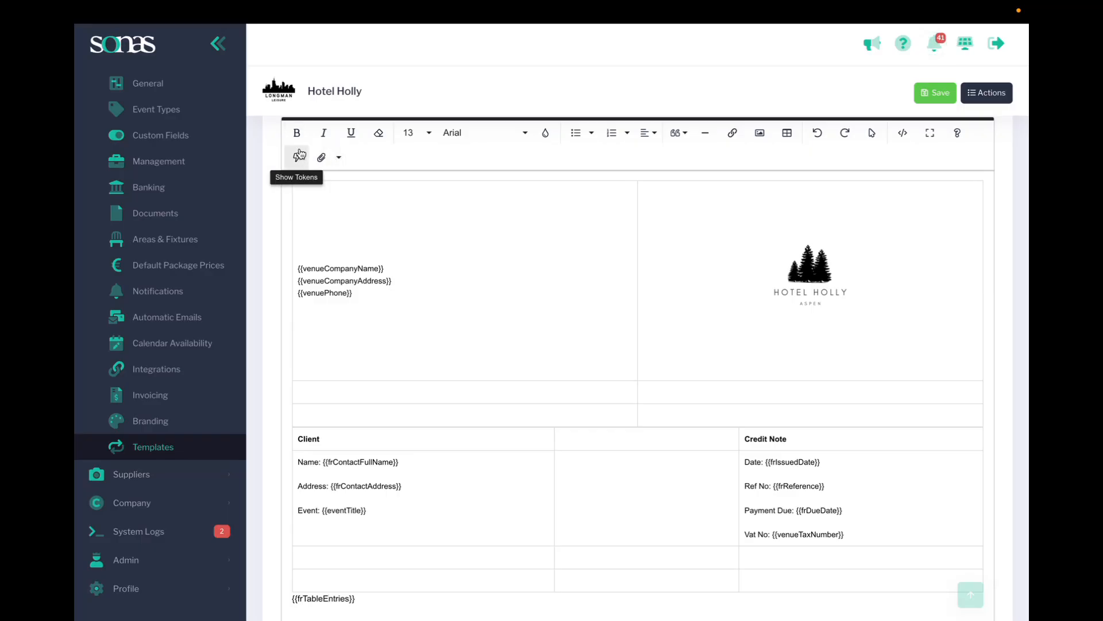
- Browse the event, venue and financial tokens that can be inserted in the cell with the venue company details
left_click(354, 297)
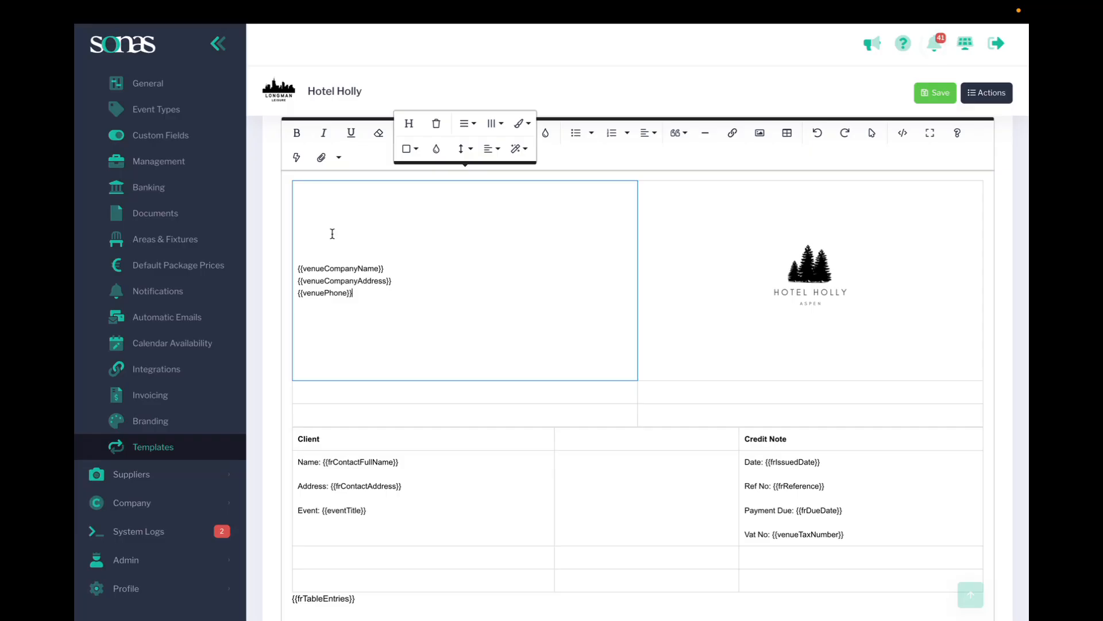
left_click(297, 157)
left_click(365, 190)
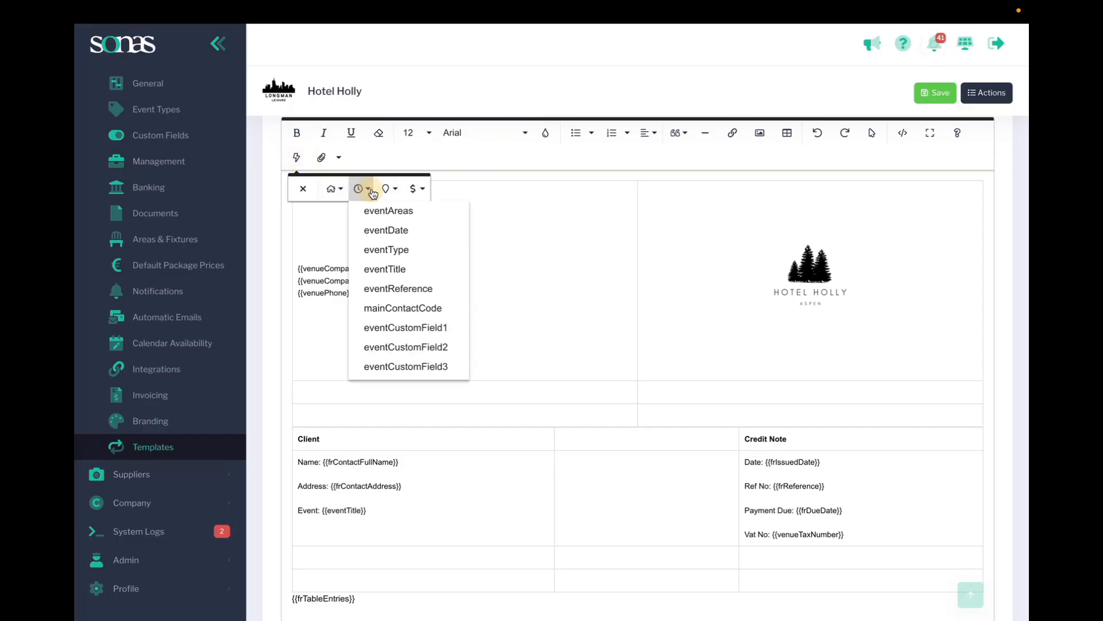
left_click(386, 189)
left_click(417, 188)
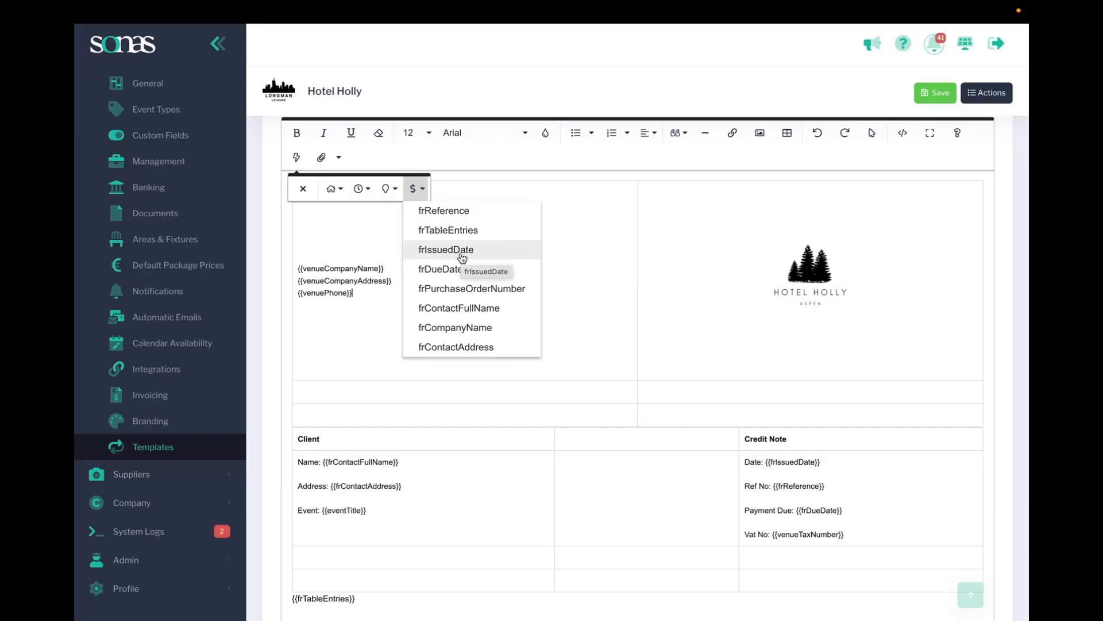
left_click(368, 254)
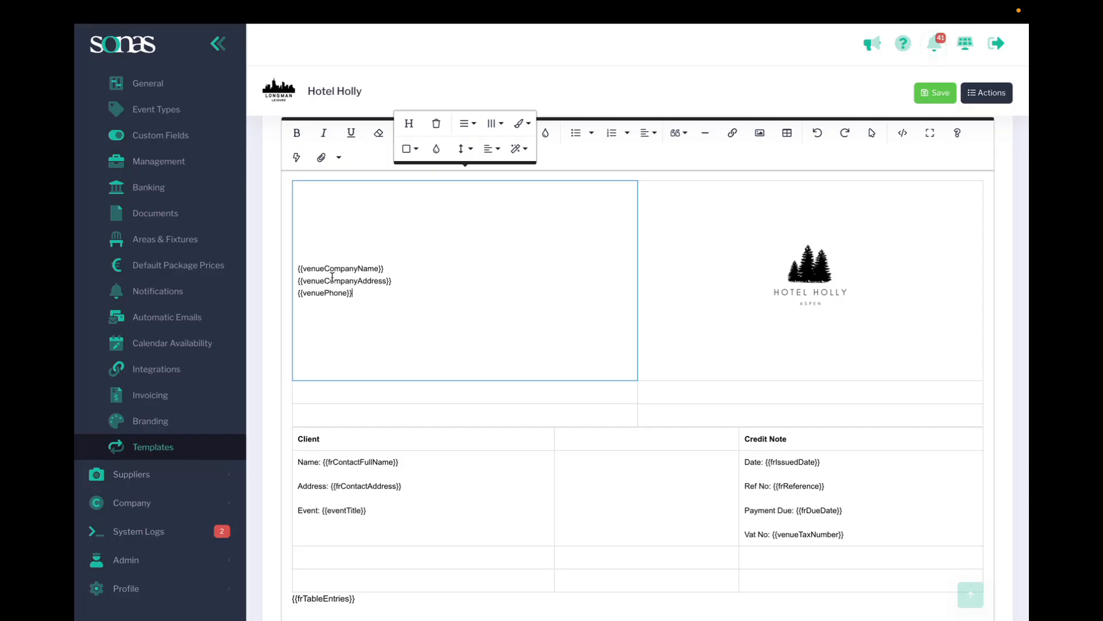
- Examine the tokens in the Client and Credit Note cells of the template
left_click(602, 469)
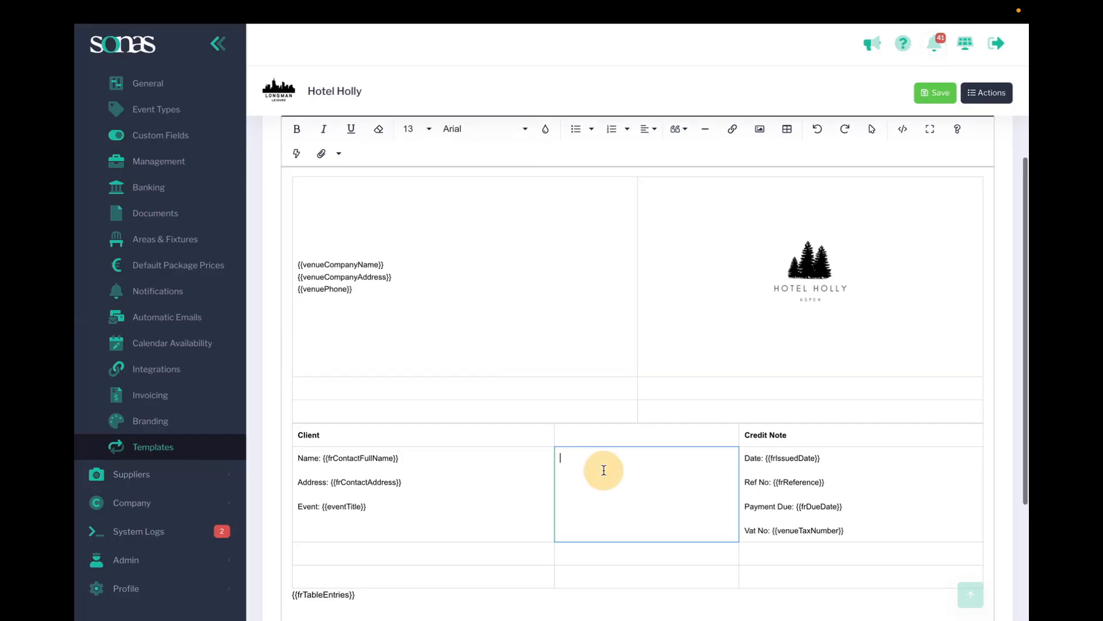
scroll(599, 454, "down", 2)
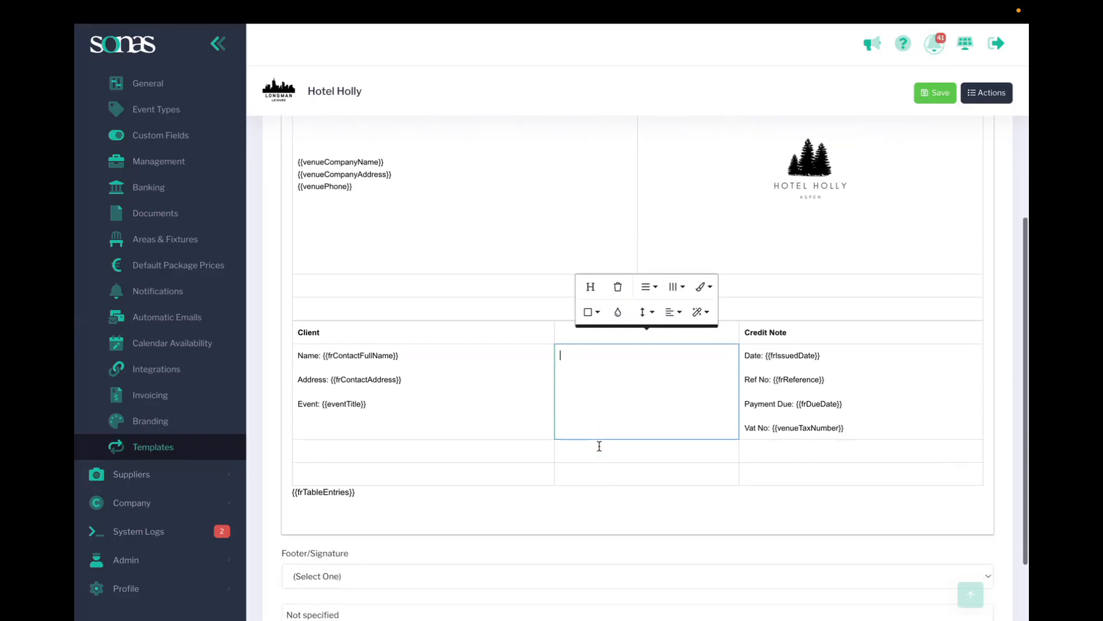
left_click(339, 362)
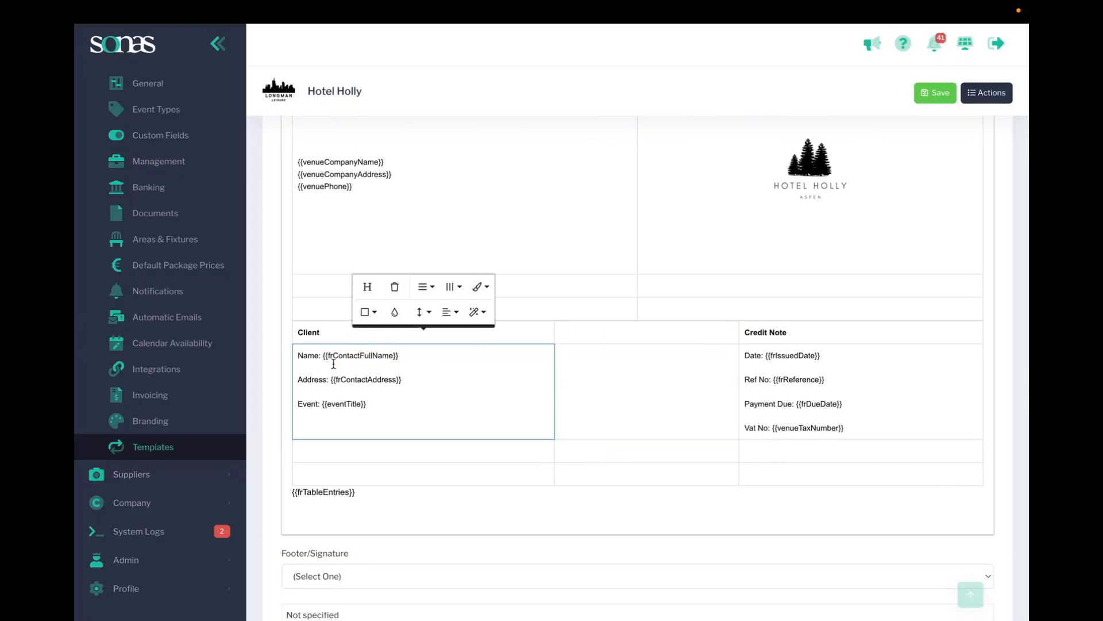
left_click(399, 356)
left_click(787, 380)
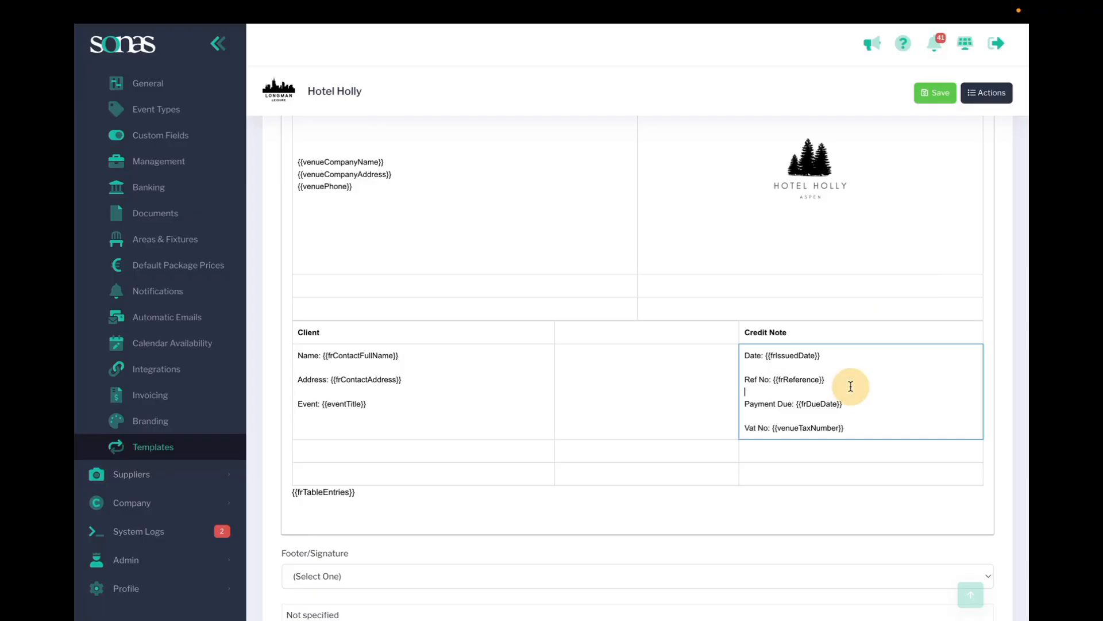
scroll(752, 466, "down", 1)
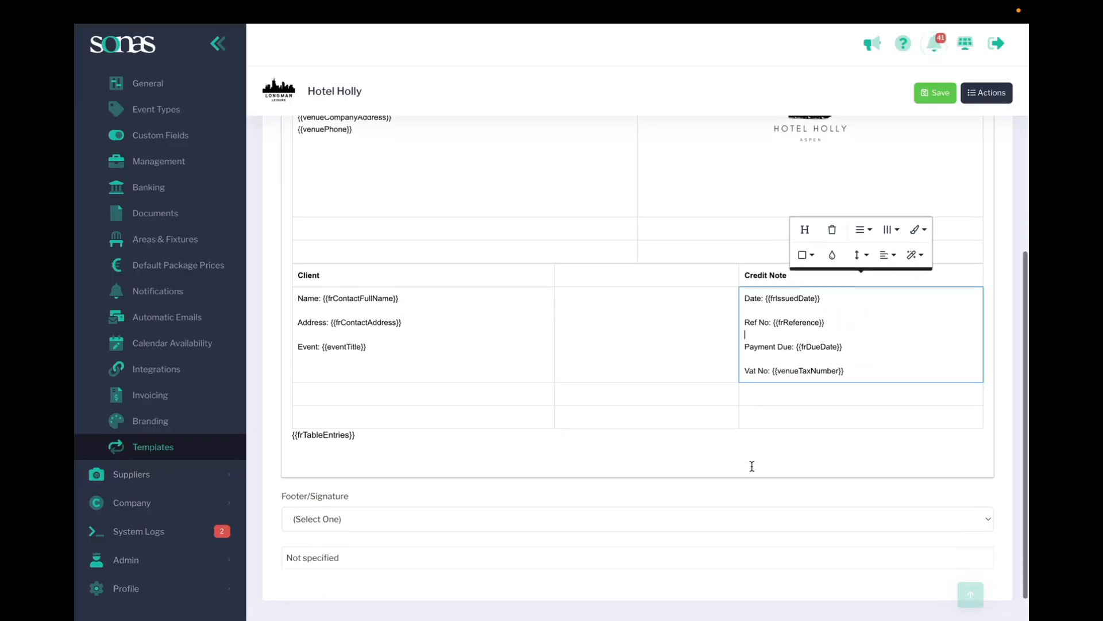
scroll(397, 346, "down", 1)
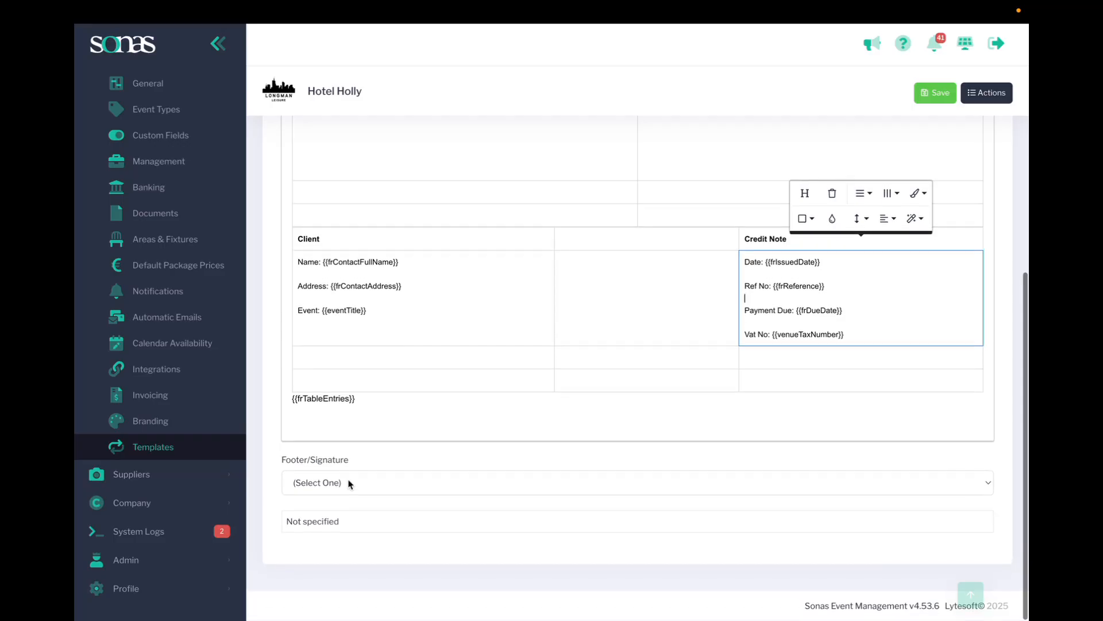
- Check the footer/signature choices without selecting one and save the Credit Note template
left_click(356, 480)
left_click(374, 453)
scroll(376, 458, "up", 7)
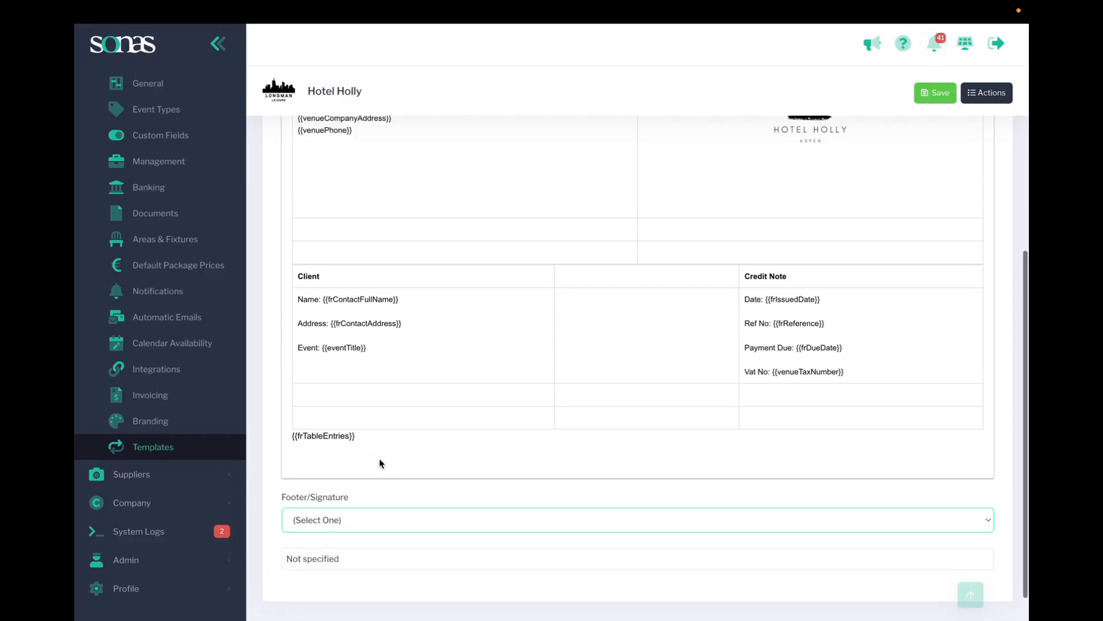
scroll(376, 460, "down", 2)
scroll(376, 466, "up", 3)
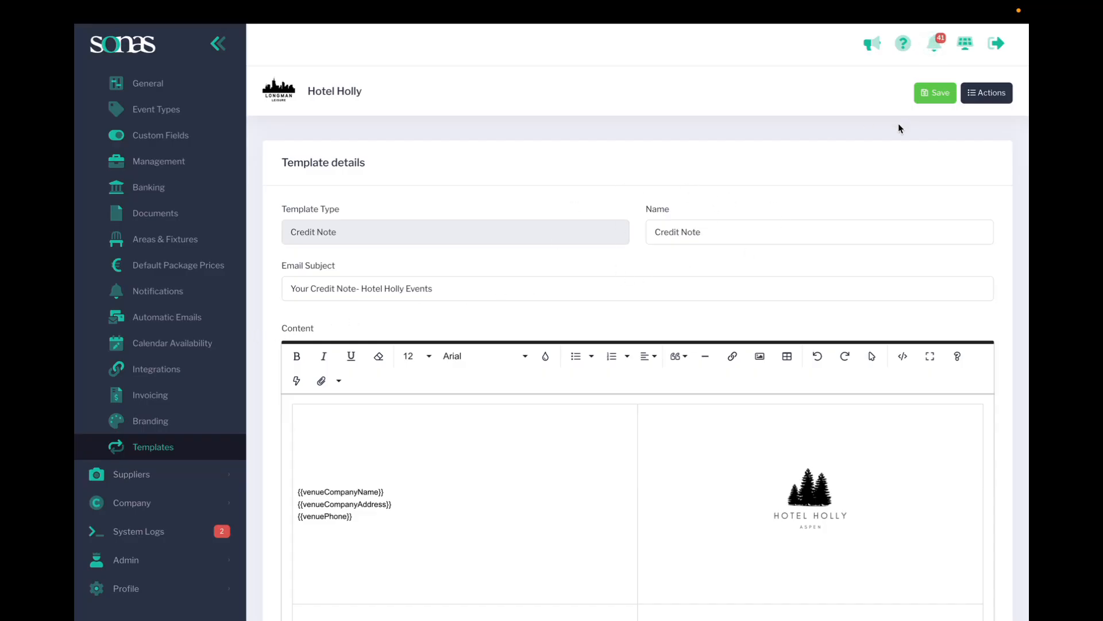
scroll(650, 286, "down", 1)
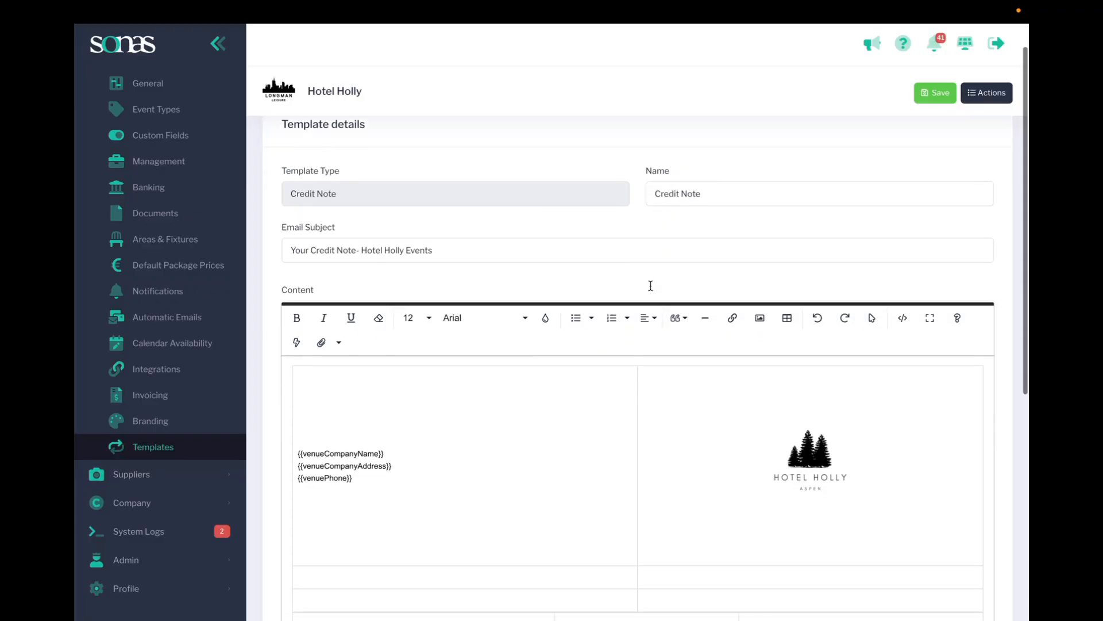
left_click(929, 97)
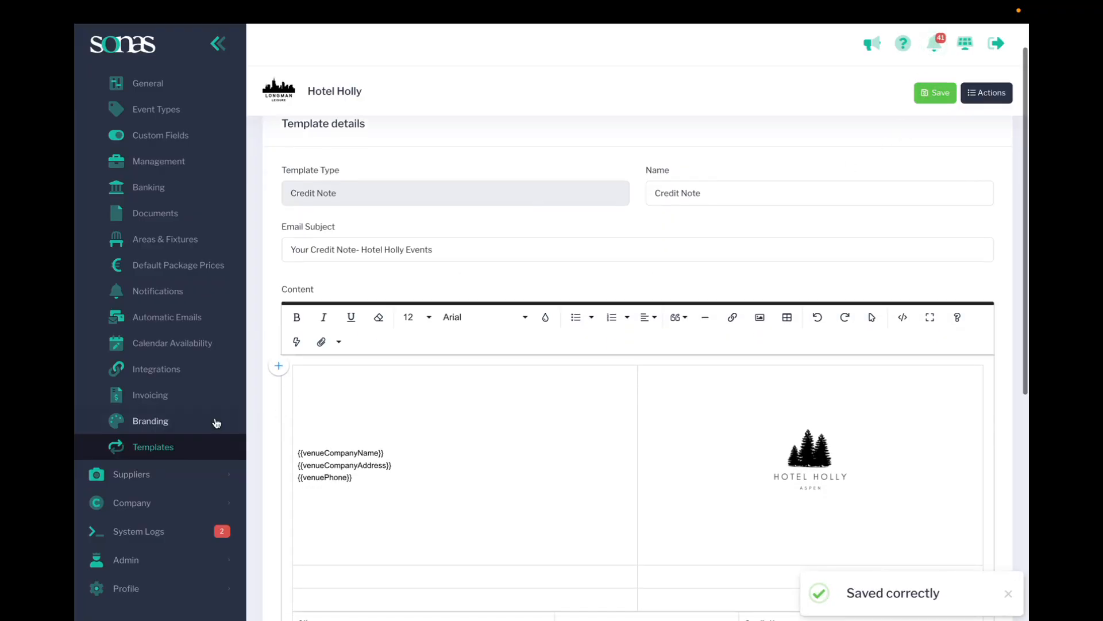
- Return to the templates list, filter it by the Invoice type and open the Example of Invoice template
left_click(167, 447)
left_click(739, 168)
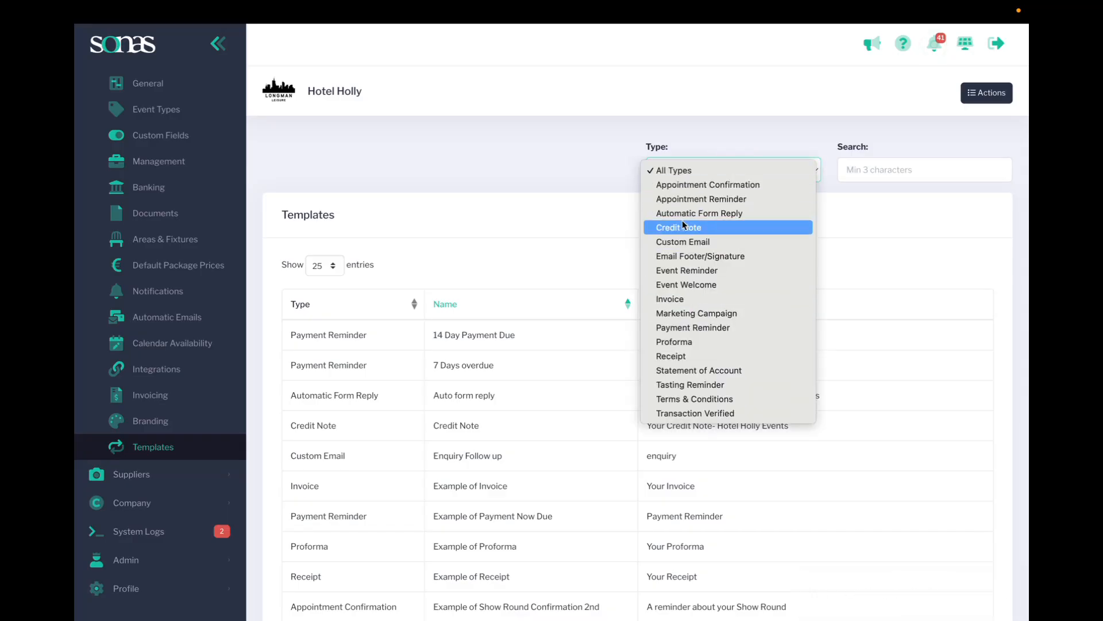
left_click(679, 299)
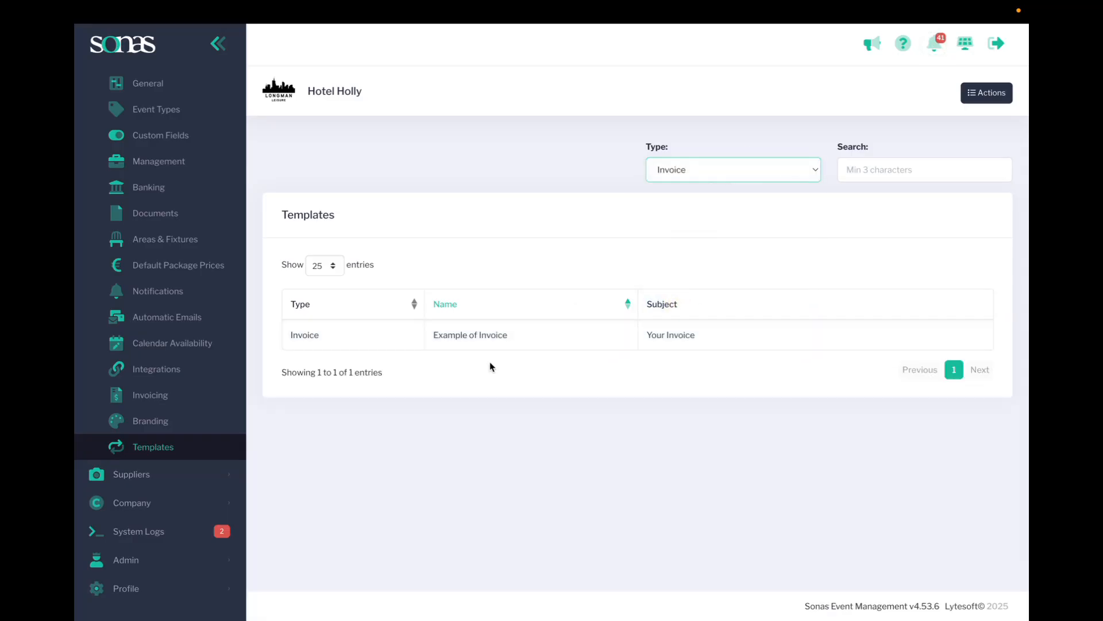
left_click(494, 341)
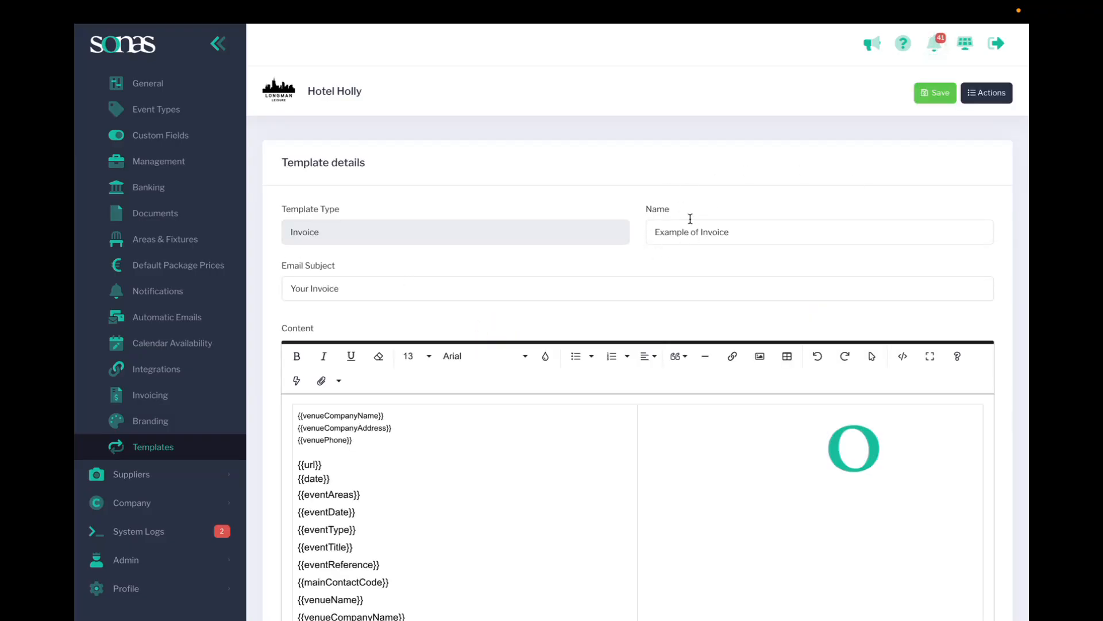
- Examine the invoice template's venue tokens, logo, client and invoice details, table entries and payment methods
scroll(640, 357, "down", 8)
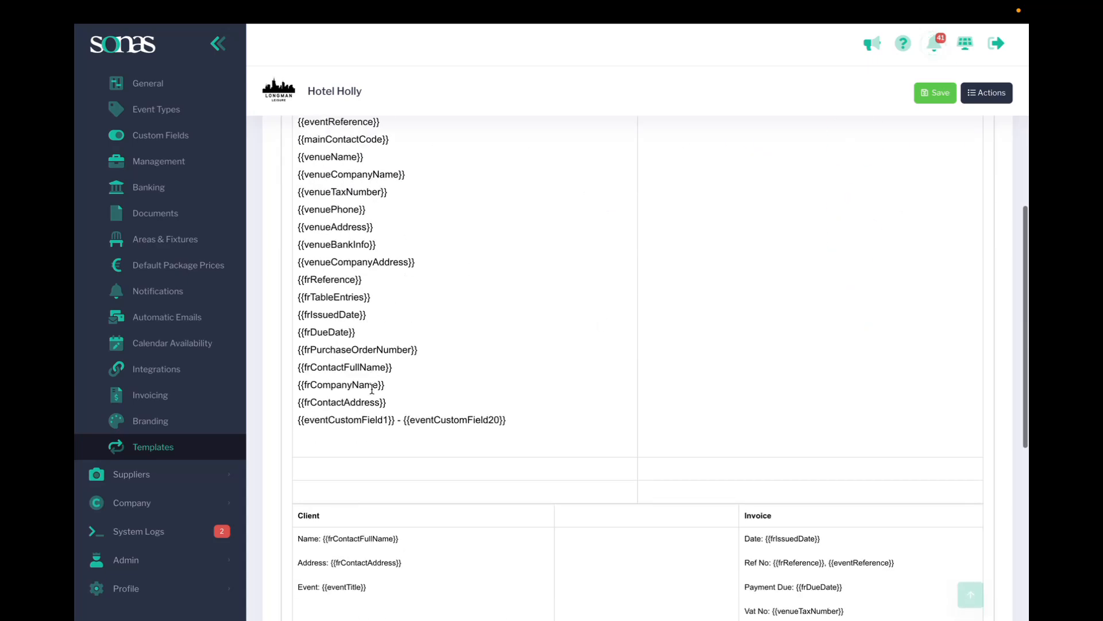
scroll(640, 351, "up", 8)
scroll(377, 406, "down", 1)
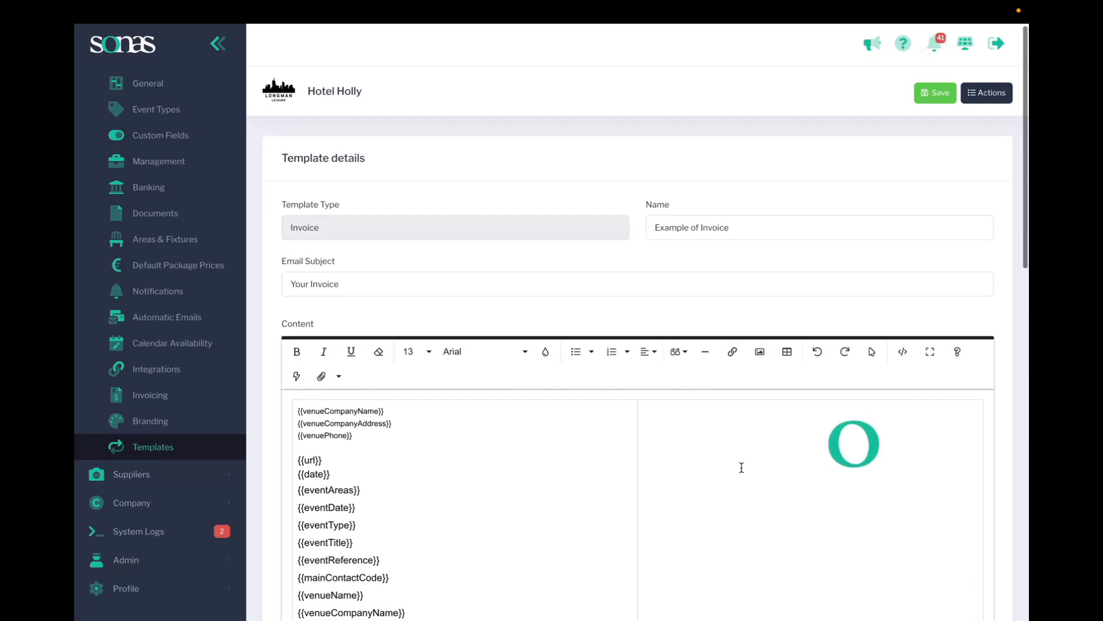
left_click(827, 455)
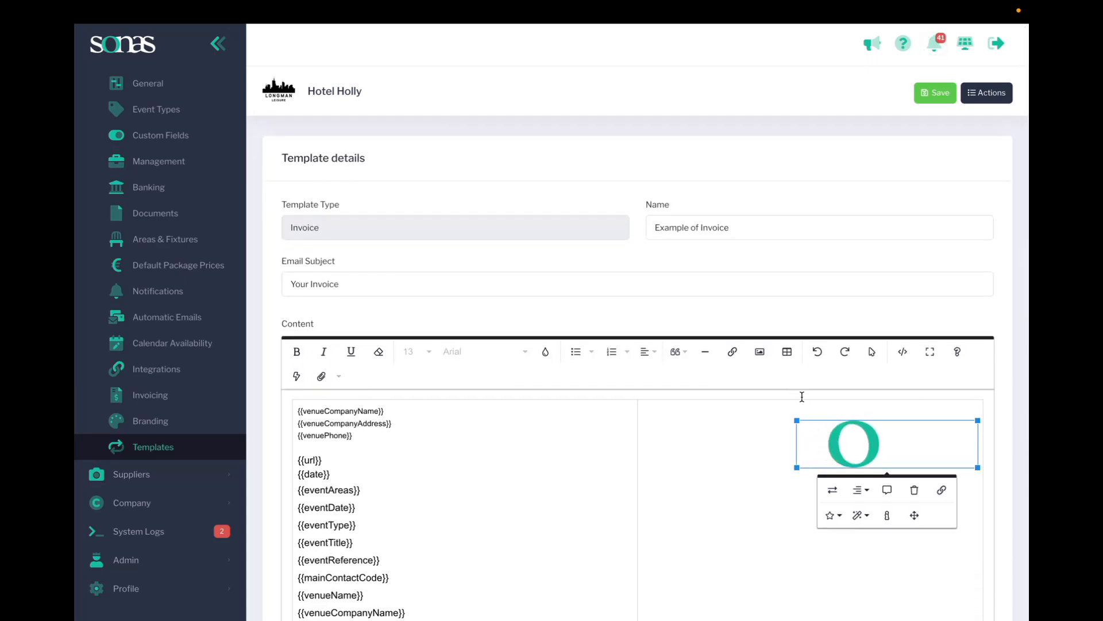
left_click(800, 294)
scroll(756, 347, "down", 10)
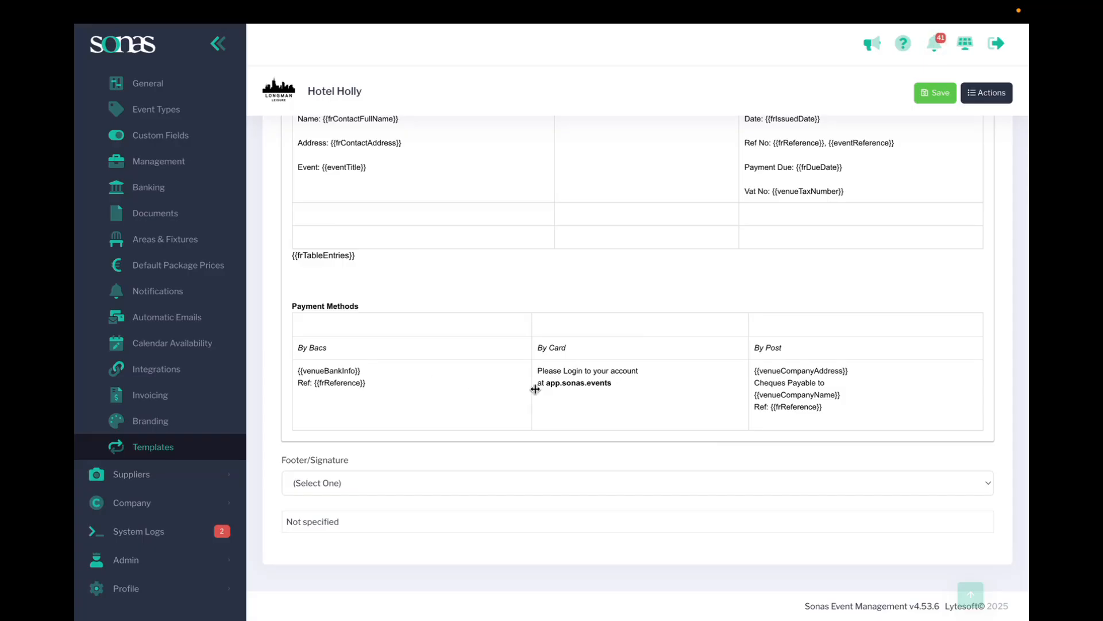
scroll(536, 389, "up", 5)
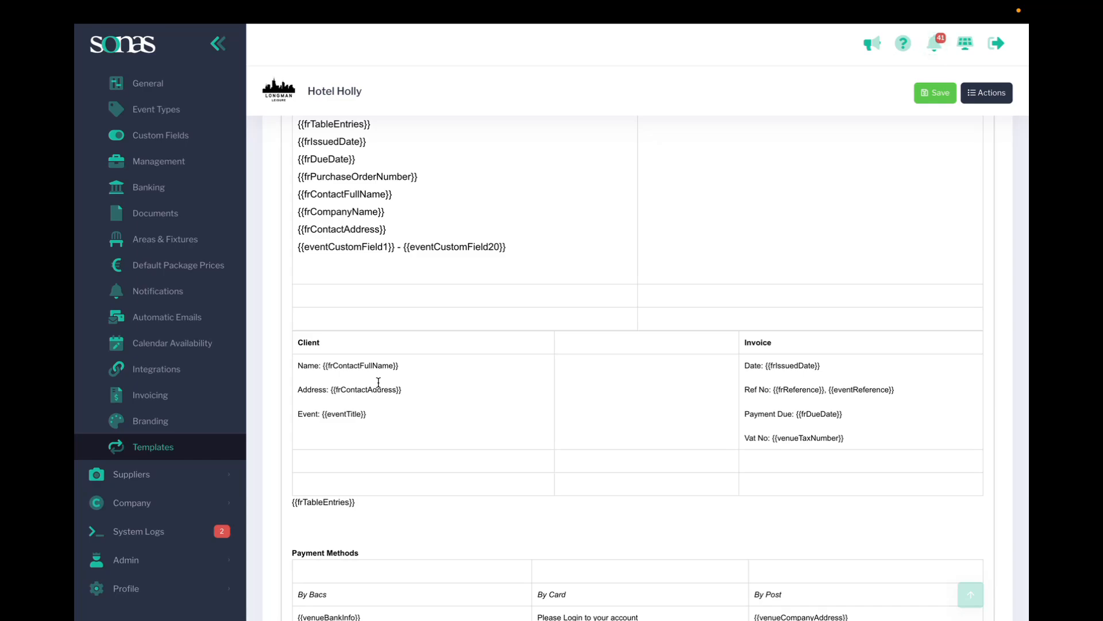
scroll(378, 382, "down", 3)
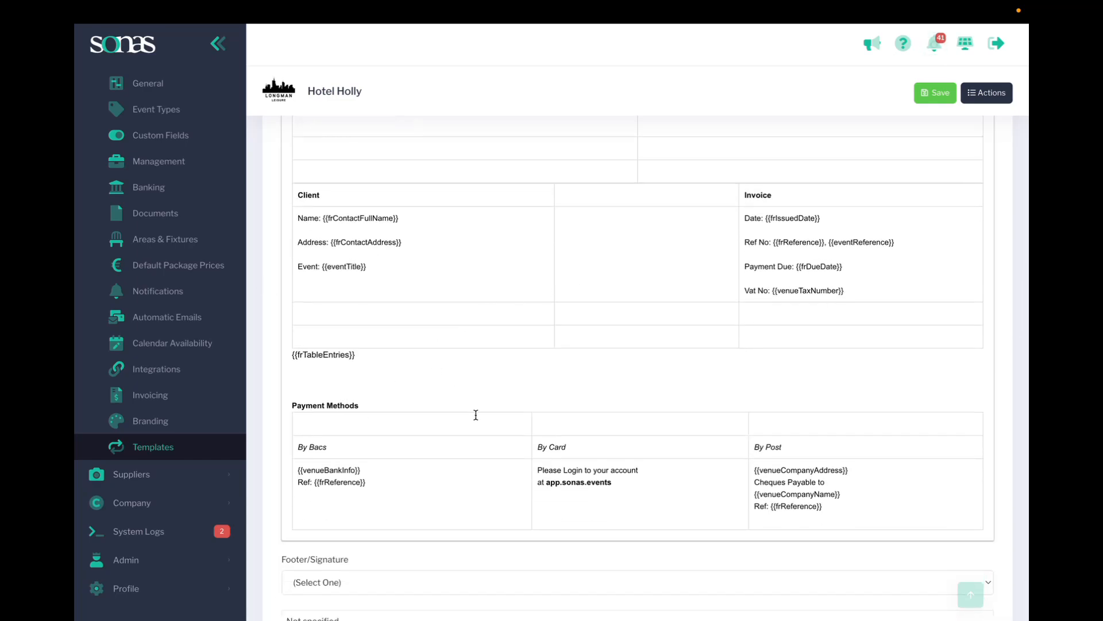
scroll(767, 193, "up", 1)
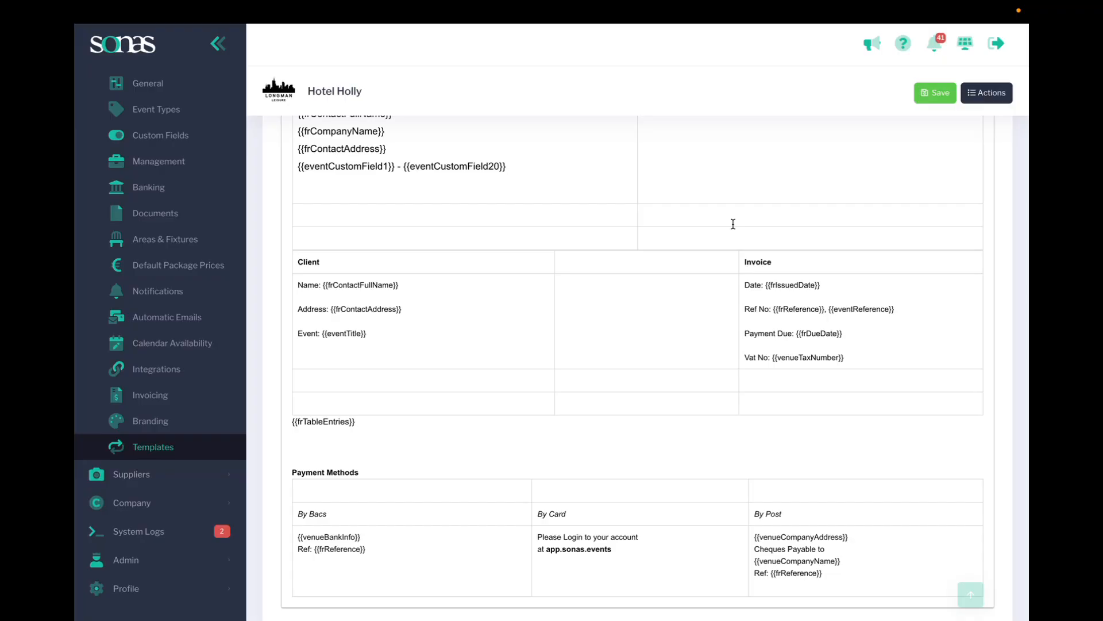
- Return to the templates list, filter it by the Payment Reminder type and open the 14 Day Payment Due template
scroll(537, 382, "down", 1)
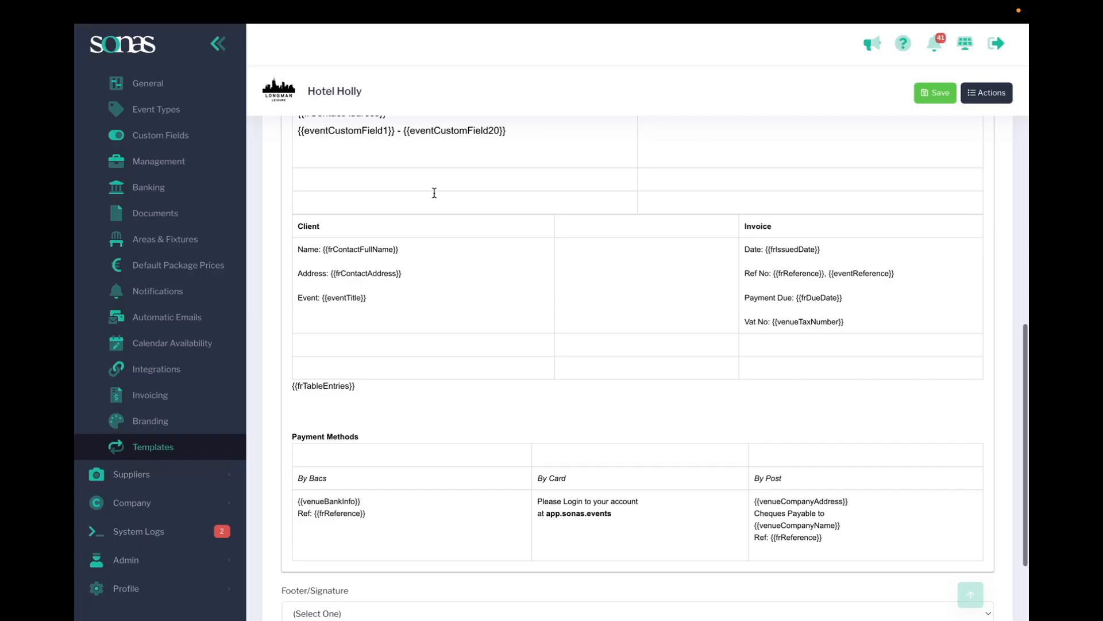
left_click(166, 447)
left_click(701, 172)
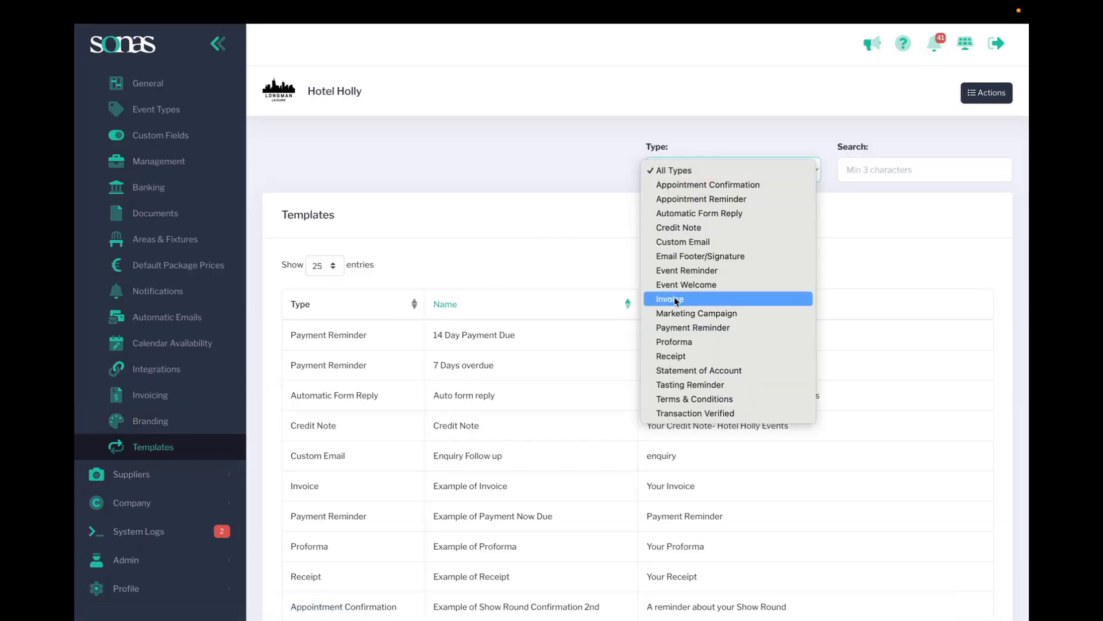
left_click(681, 334)
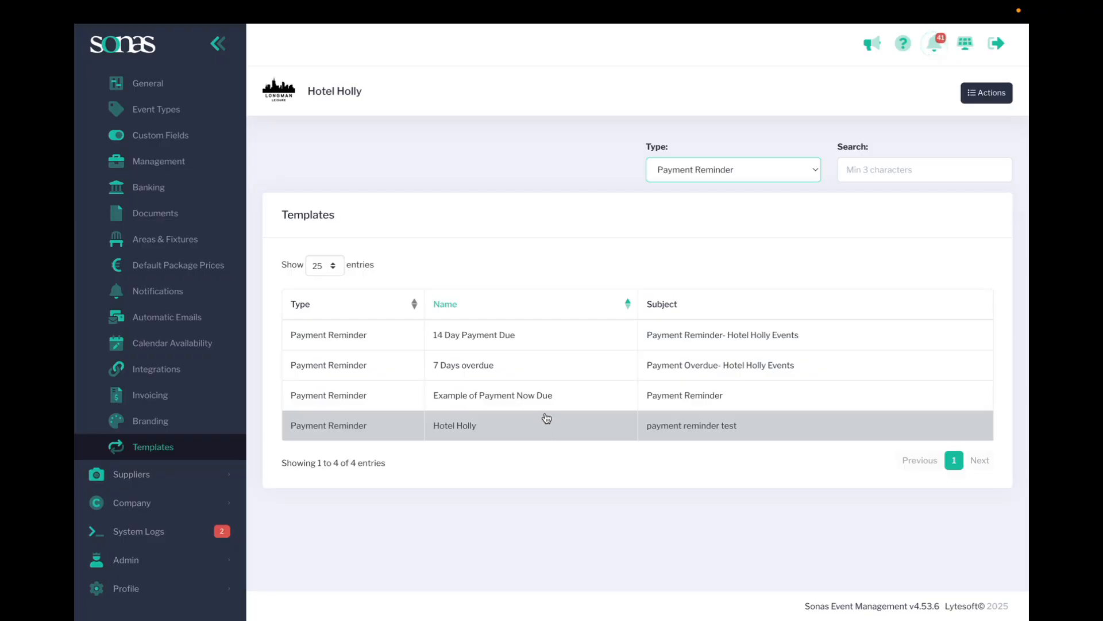
left_click(485, 335)
- Examine the tokens, logo, reminder message and sign-off in the 14 Day Payment Due template
scroll(486, 339, "down", 10)
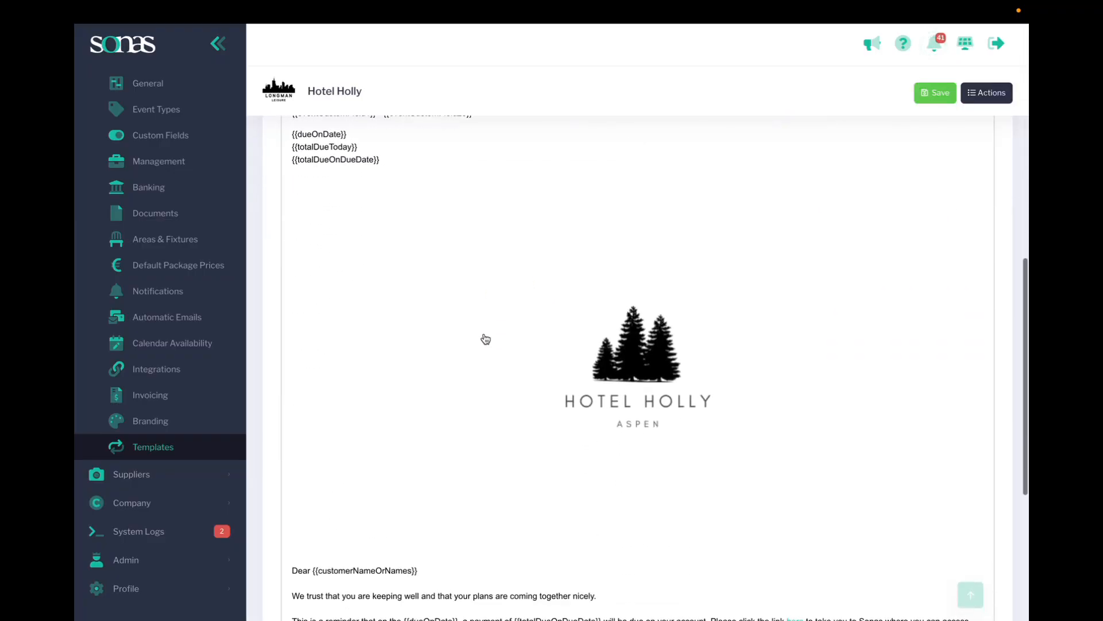
scroll(486, 339, "down", 5)
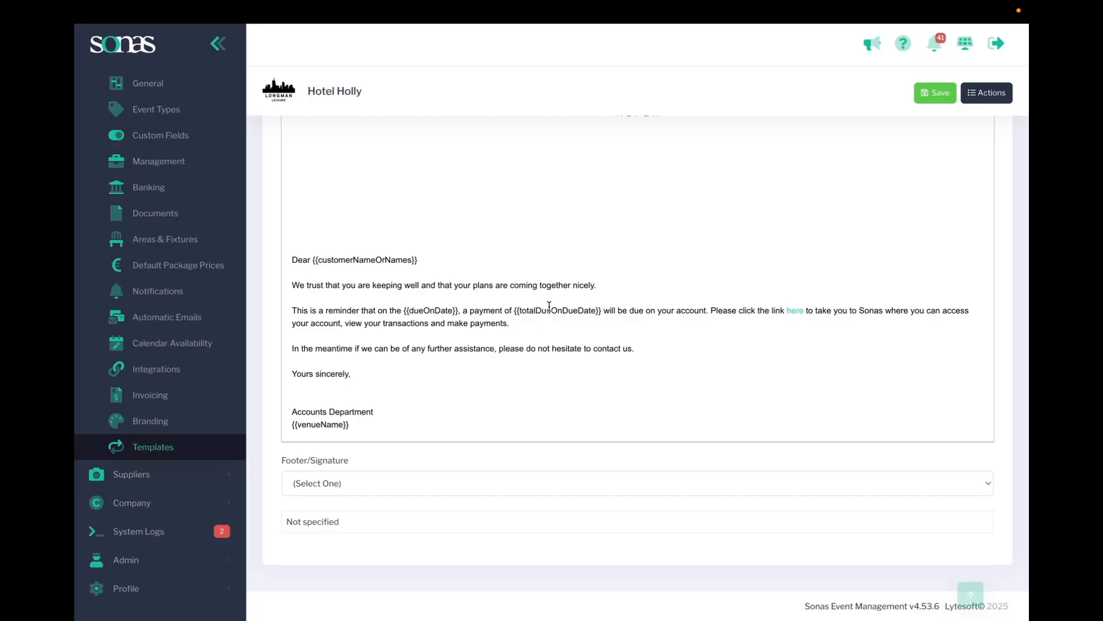
scroll(525, 322, "up", 3)
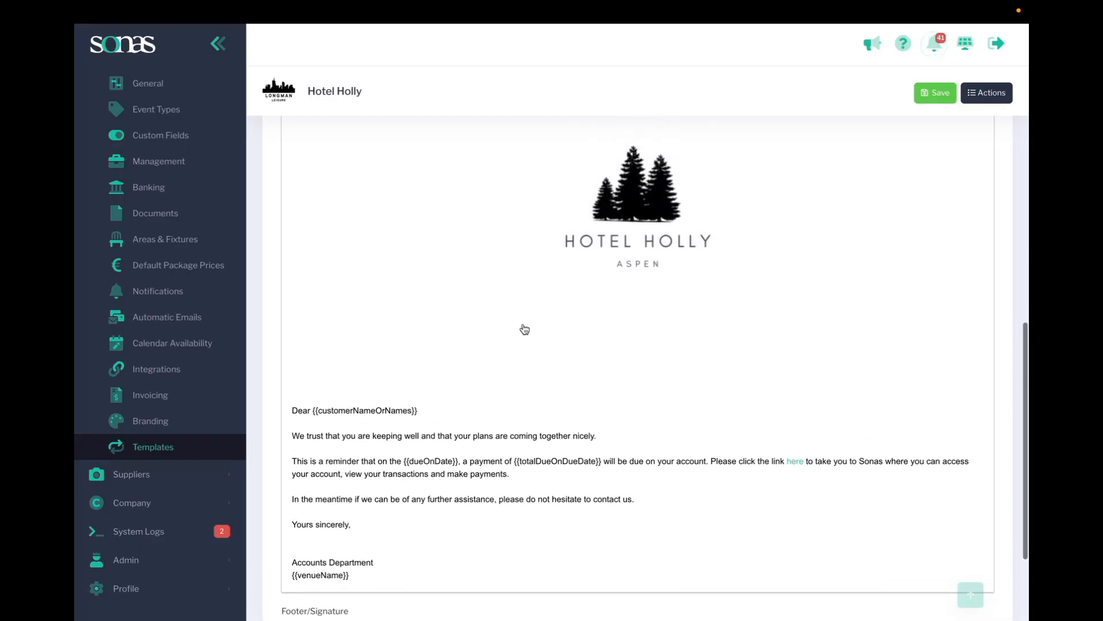
scroll(525, 329, "up", 10)
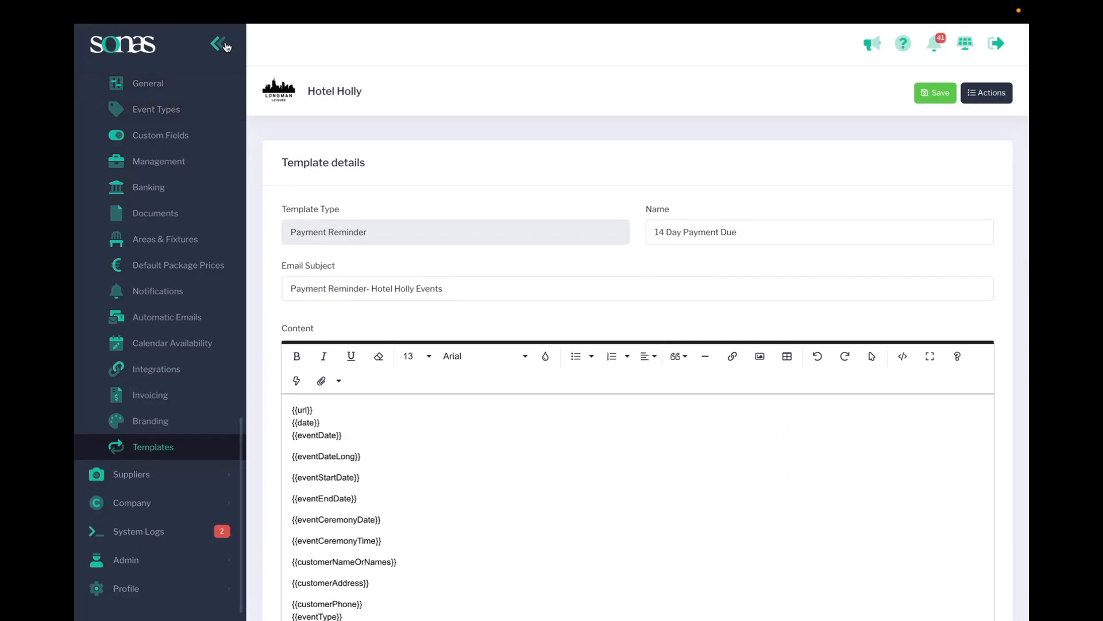
- Open the 7 Days overdue template from the list filtered by Payment Reminder and read its overdue payment message
left_click(147, 446)
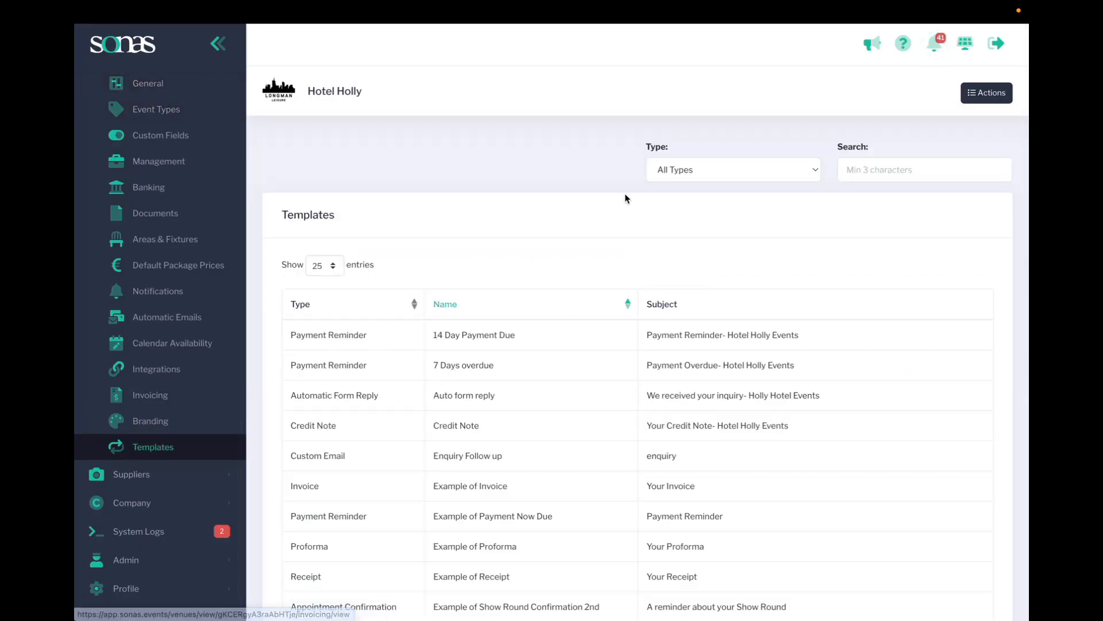
left_click(666, 170)
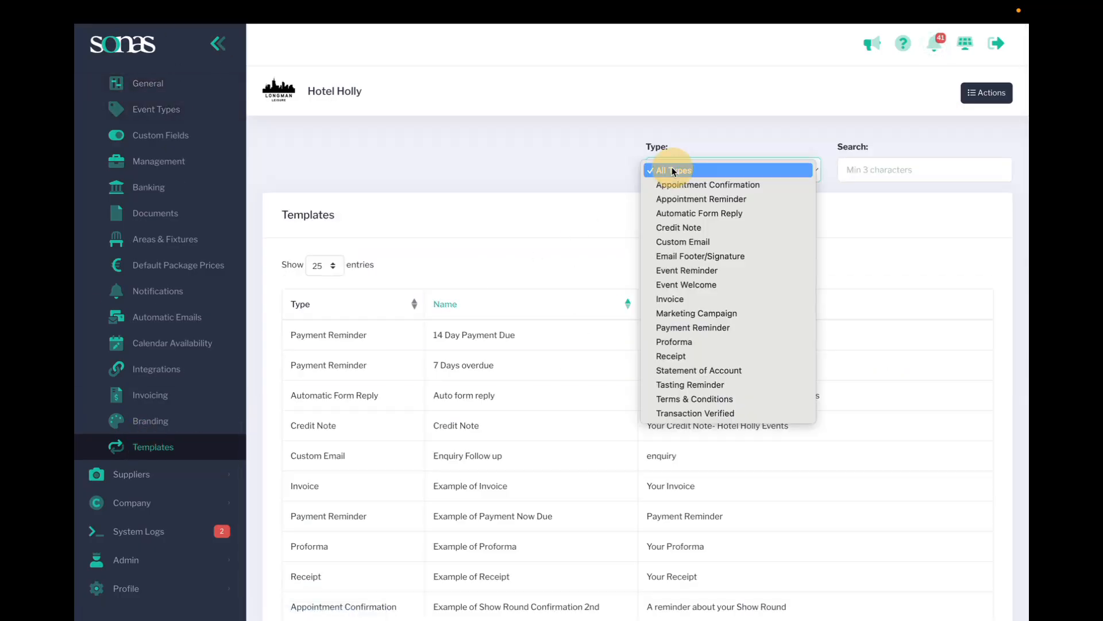
left_click(688, 332)
left_click(484, 368)
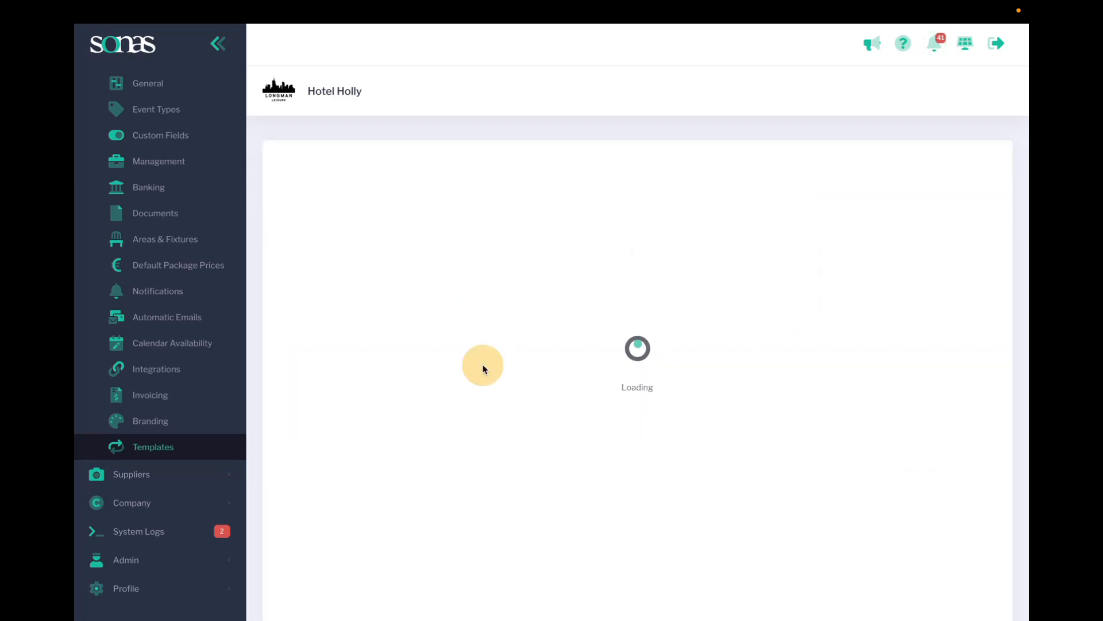
scroll(513, 486, "down", 5)
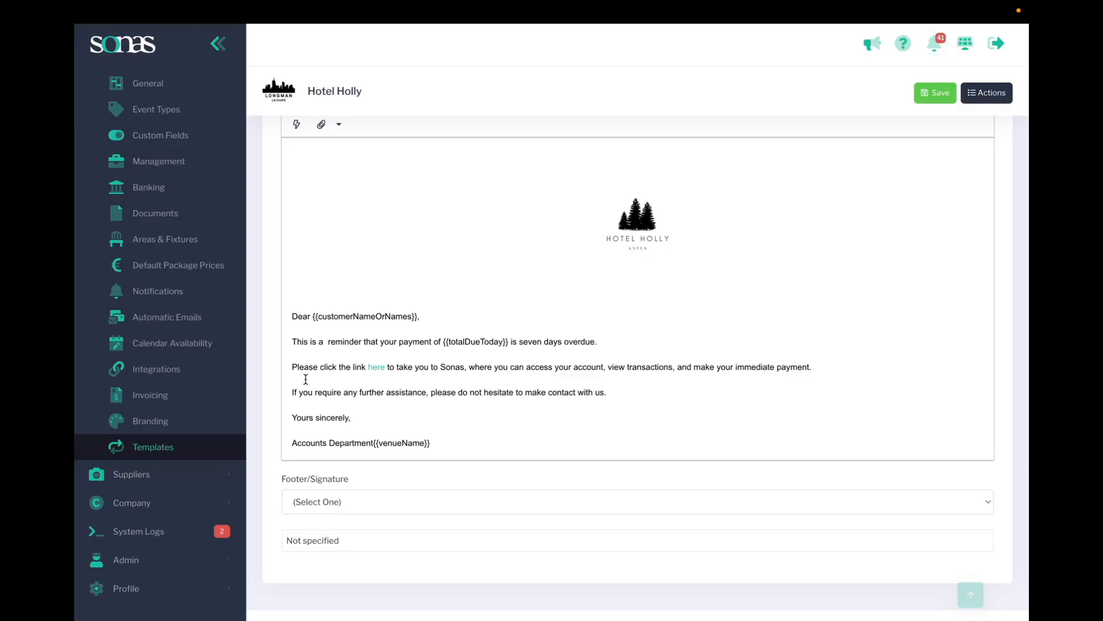
scroll(320, 357, "up", 5)
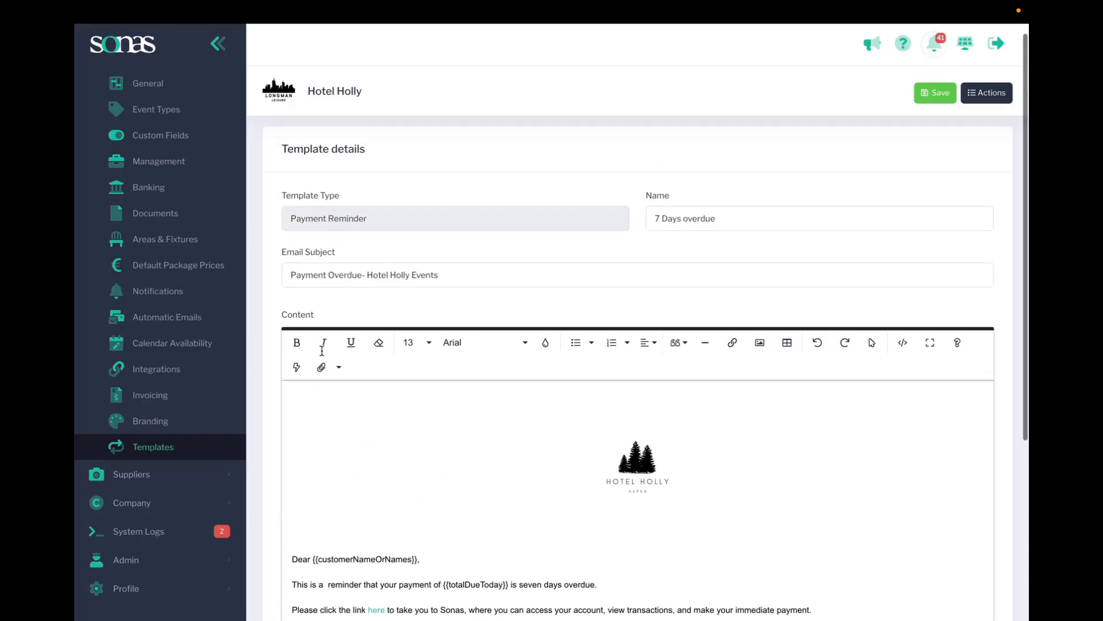
- Open the Example of Proforma template from the list filtered by Proforma and review its venue, client and proforma tokens
left_click(150, 446)
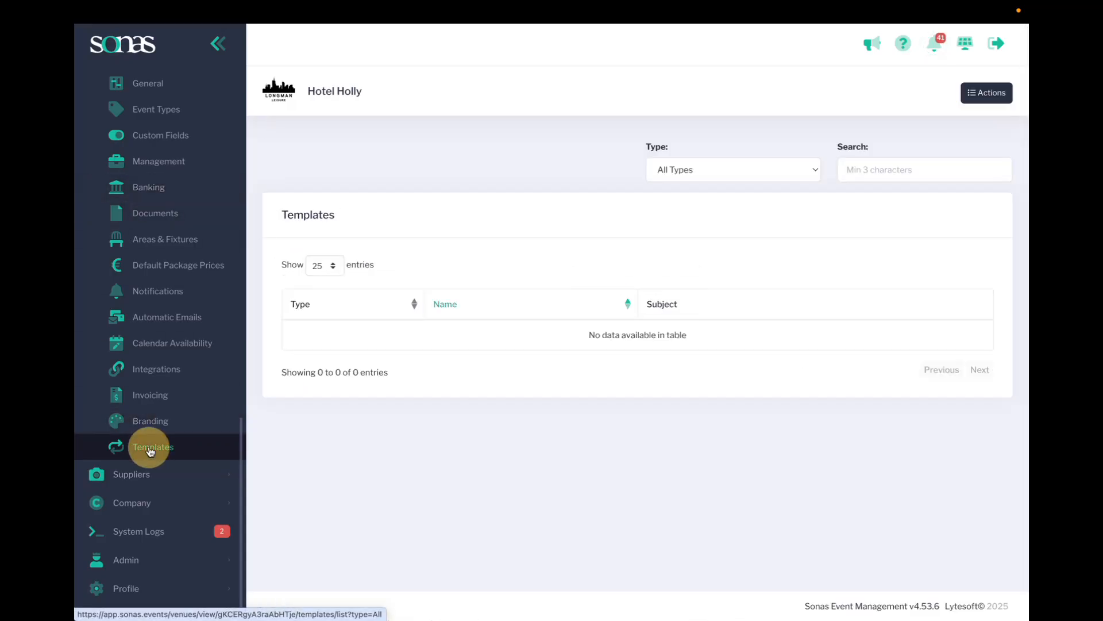
left_click(689, 169)
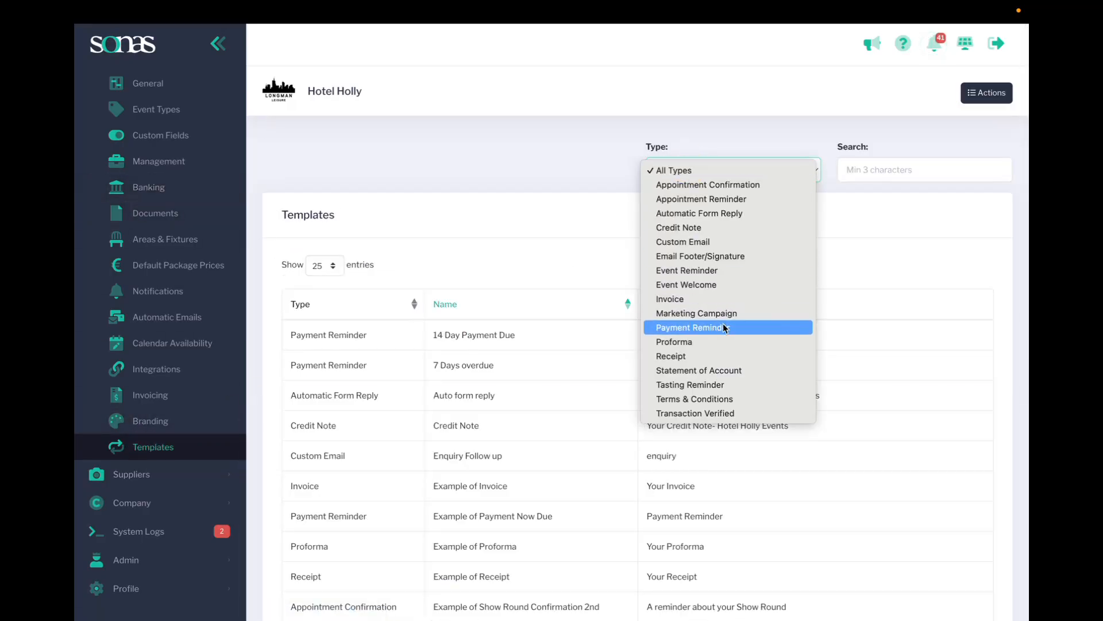
left_click(688, 346)
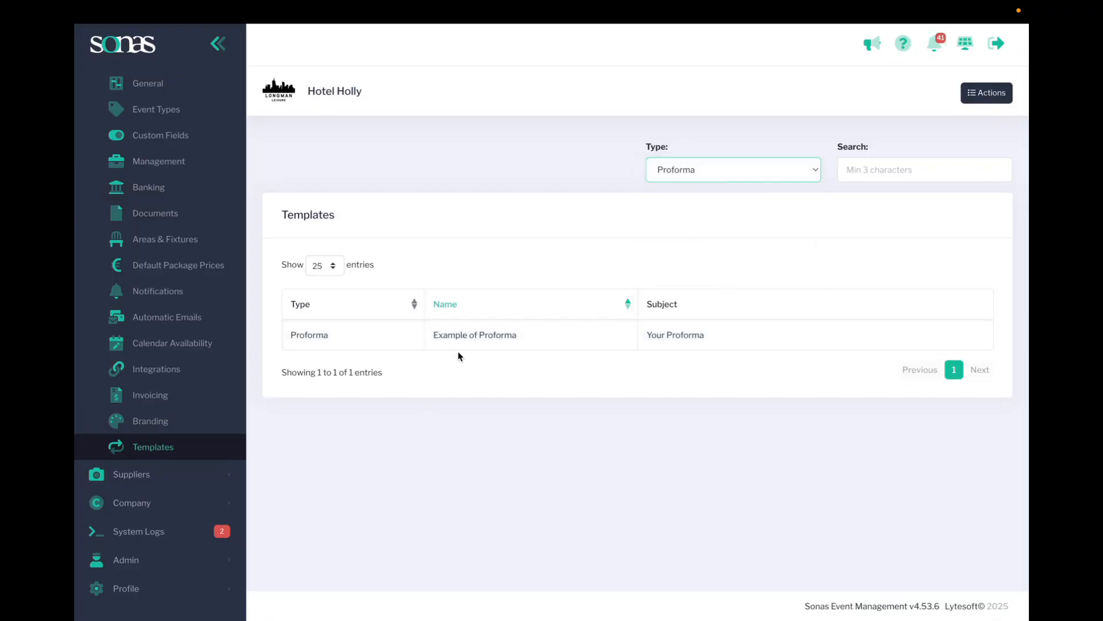
left_click(475, 333)
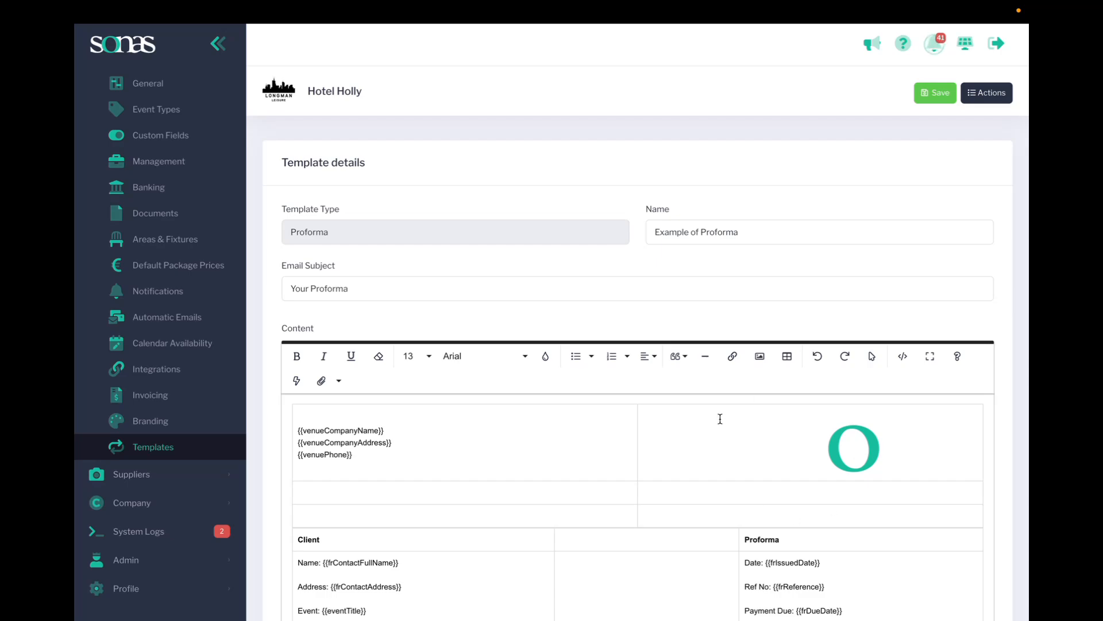
scroll(720, 418, "down", 4)
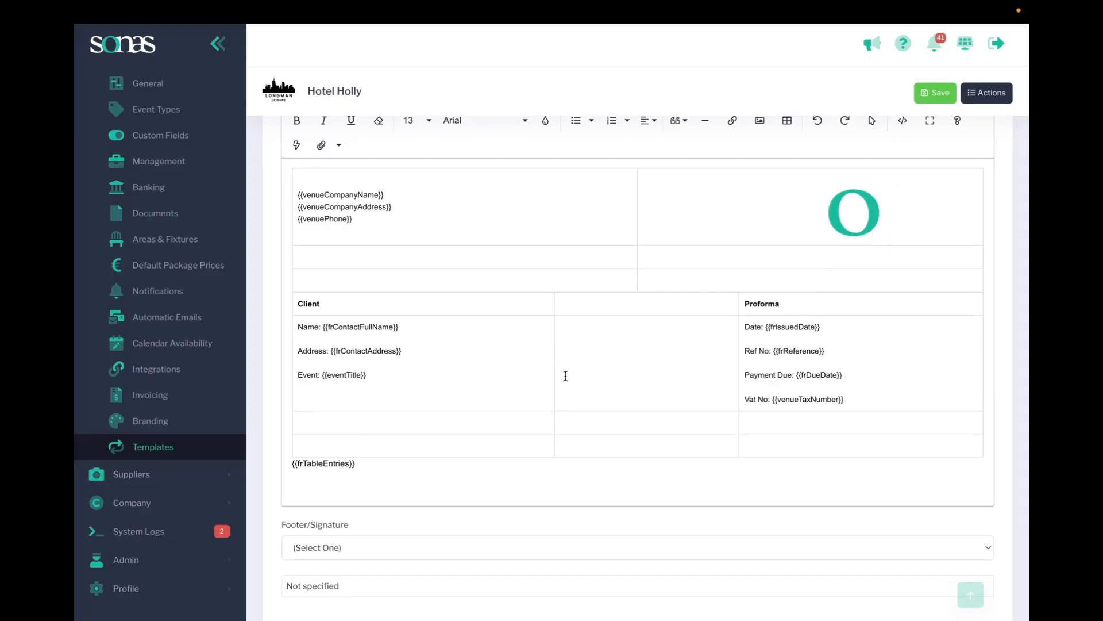
scroll(566, 376, "up", 4)
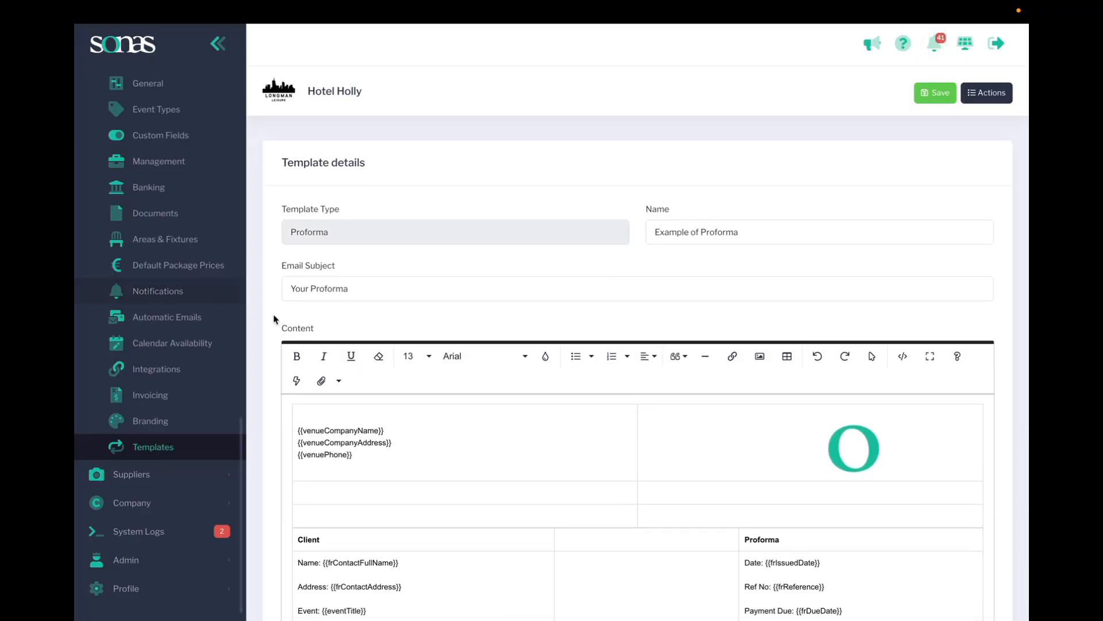
- Return to the templates list, filter it by the Receipt type and open the Example of Receipt template
left_click(163, 448)
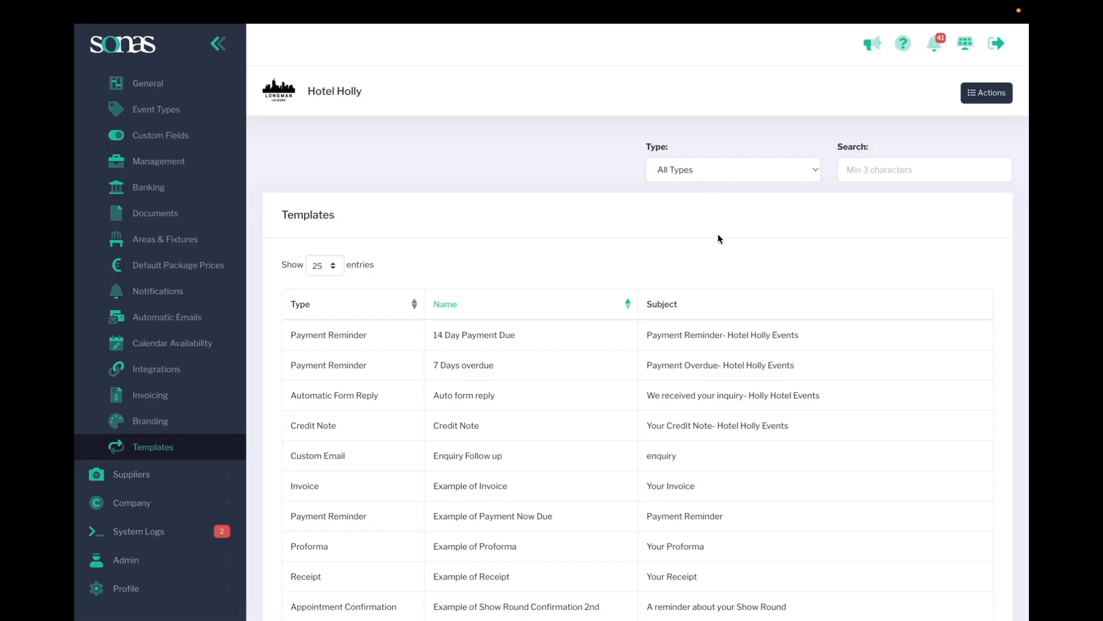
left_click(703, 173)
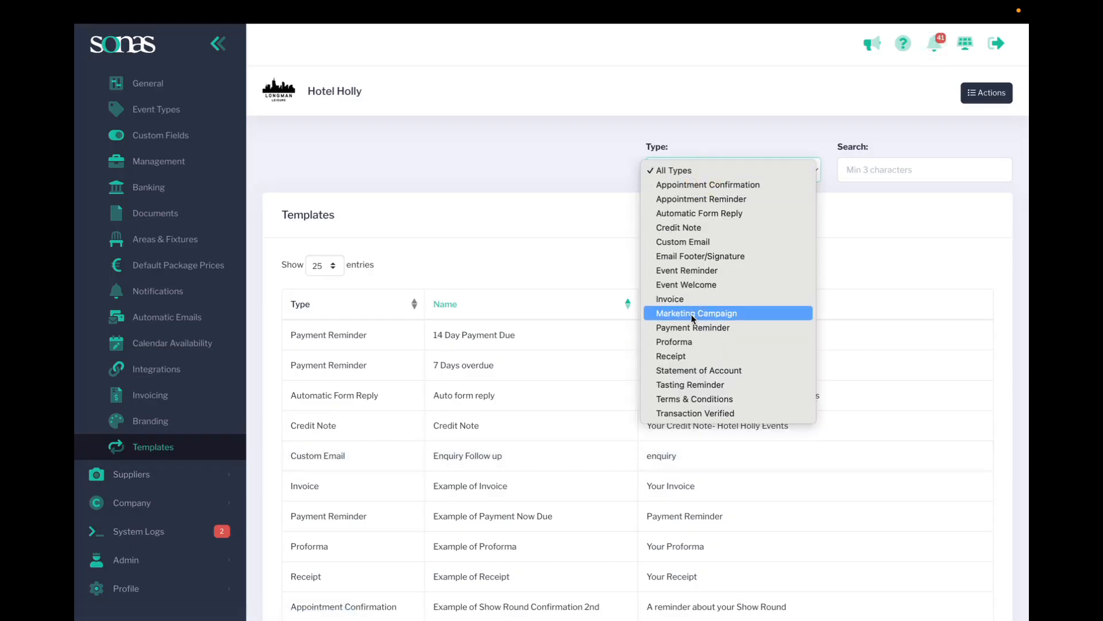
left_click(680, 356)
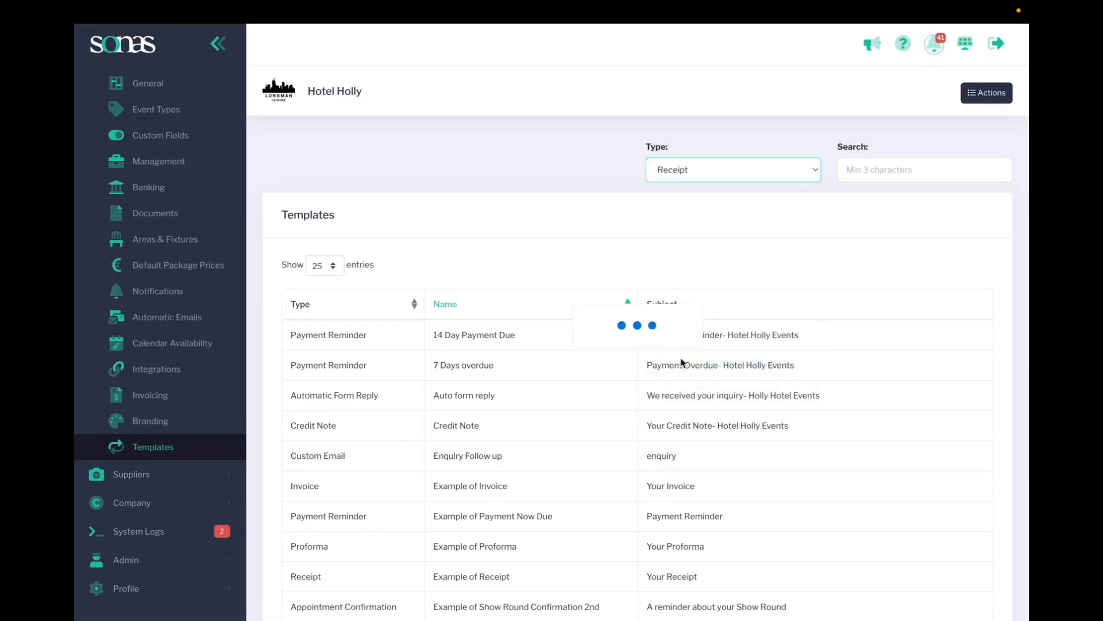
left_click(691, 337)
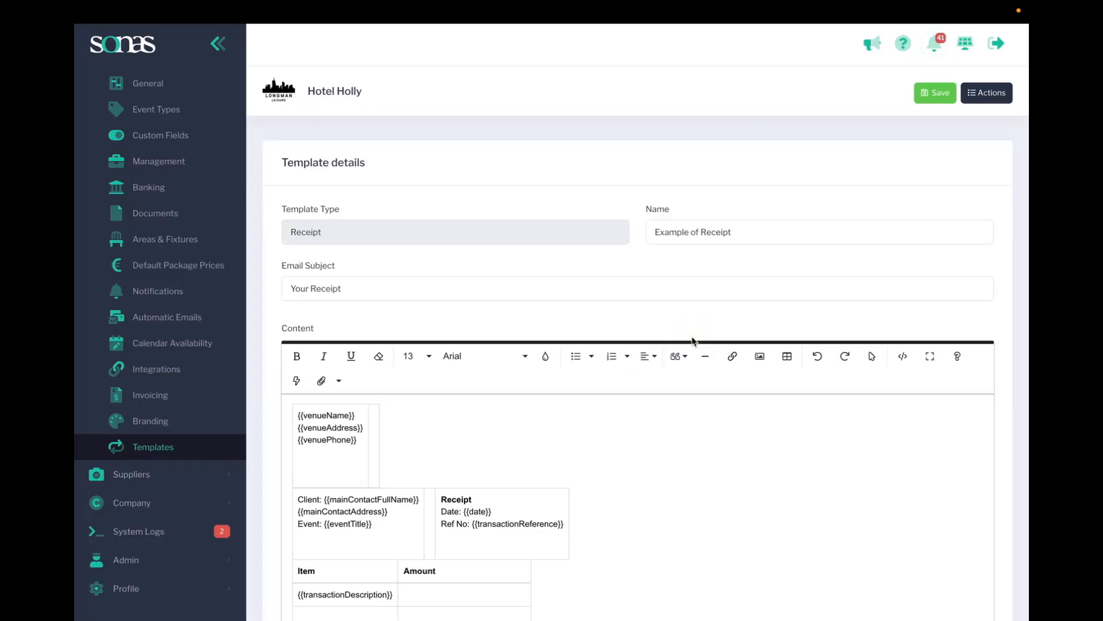
- Review the receipt layout and check the financial tokens available for the empty Item cell without inserting one
scroll(658, 468, "down", 4)
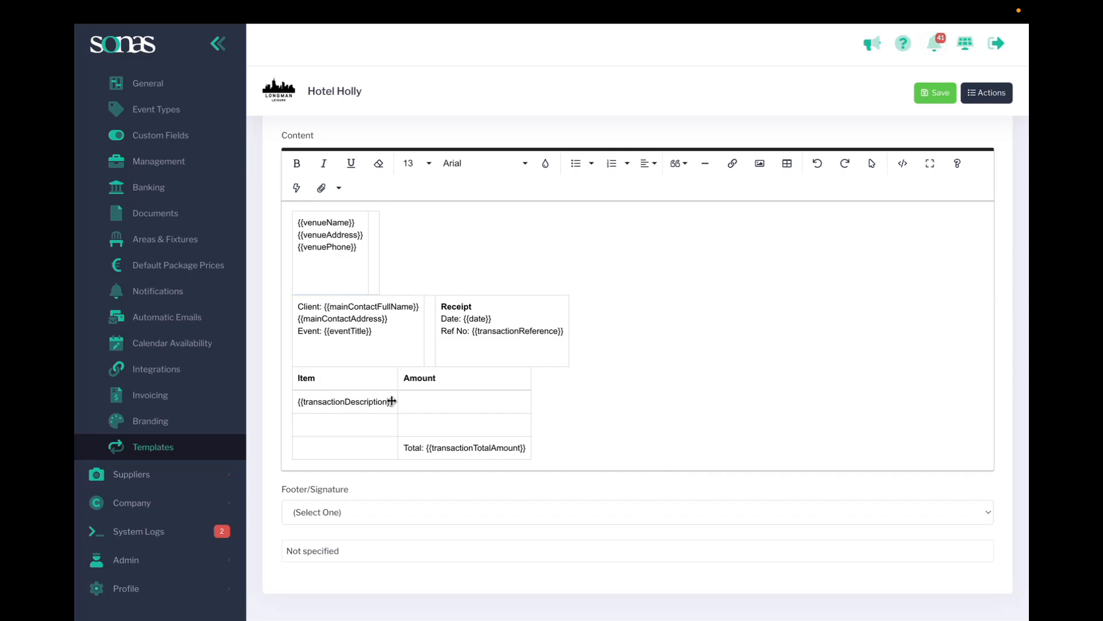
left_click(386, 422)
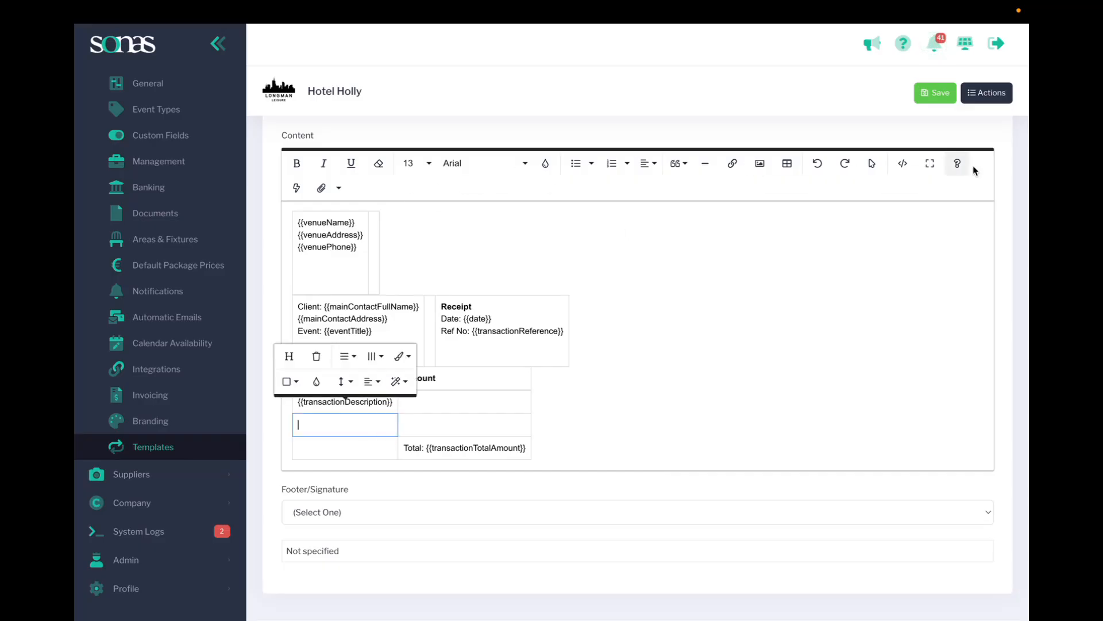
left_click(298, 190)
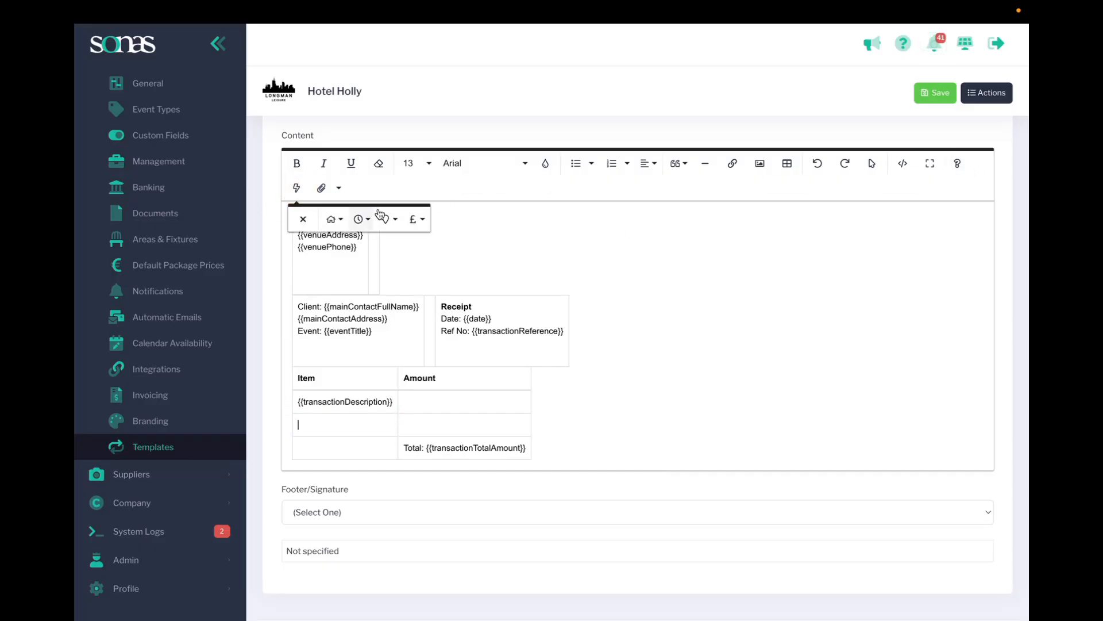
left_click(416, 219)
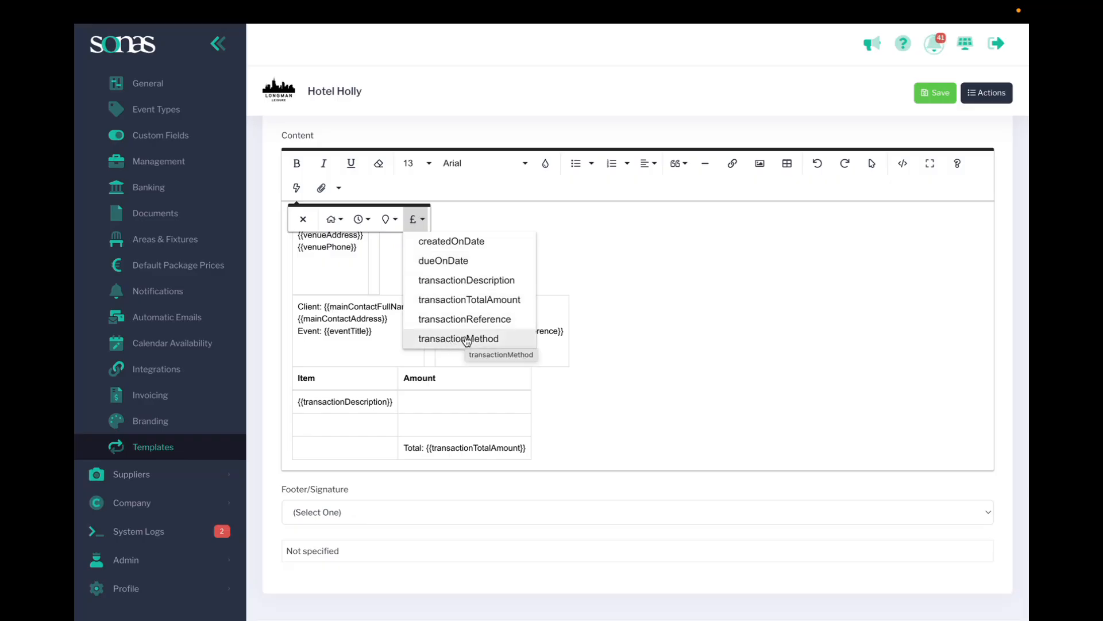
left_click(696, 412)
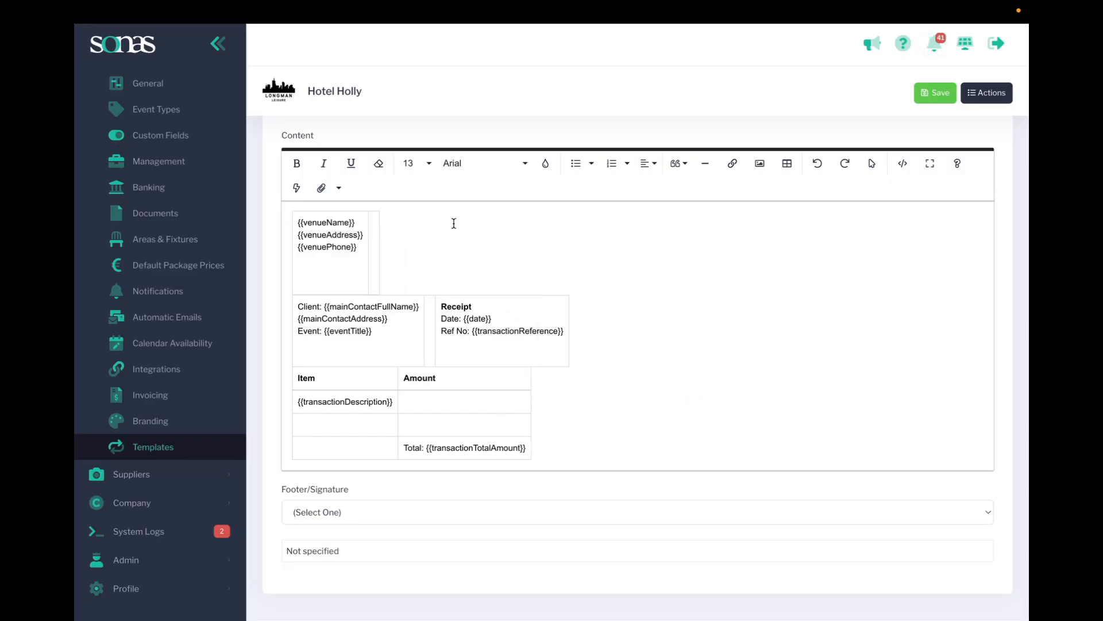
scroll(450, 239, "up", 4)
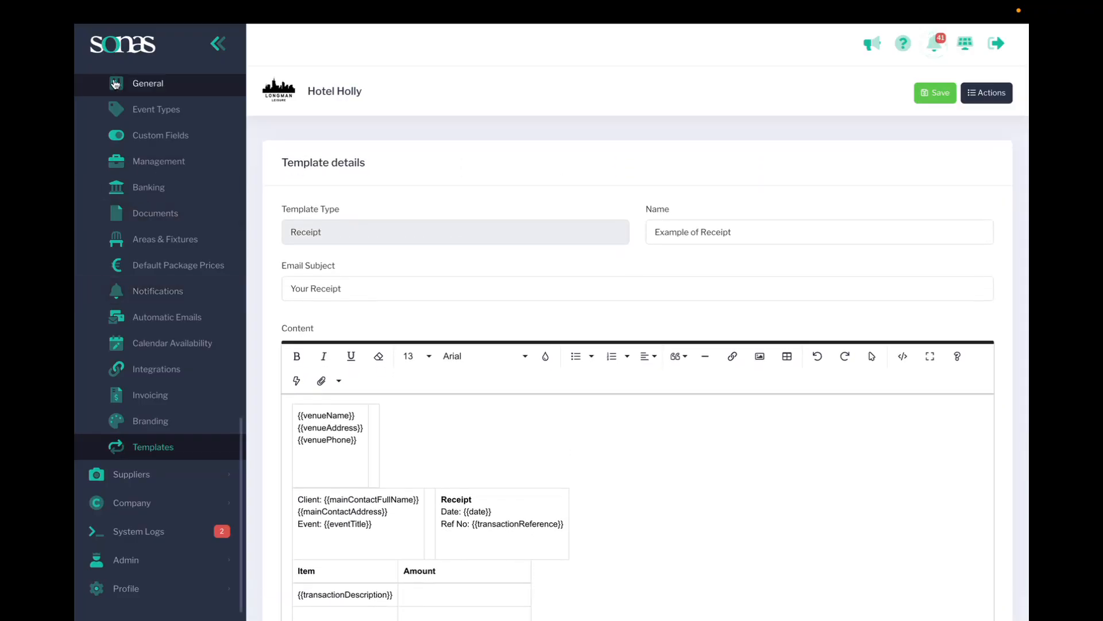
- Go back to the templates list, filter it by Statement of Account and open the Hotel Holly template
mouse_move(325, 2)
left_click(88, 68)
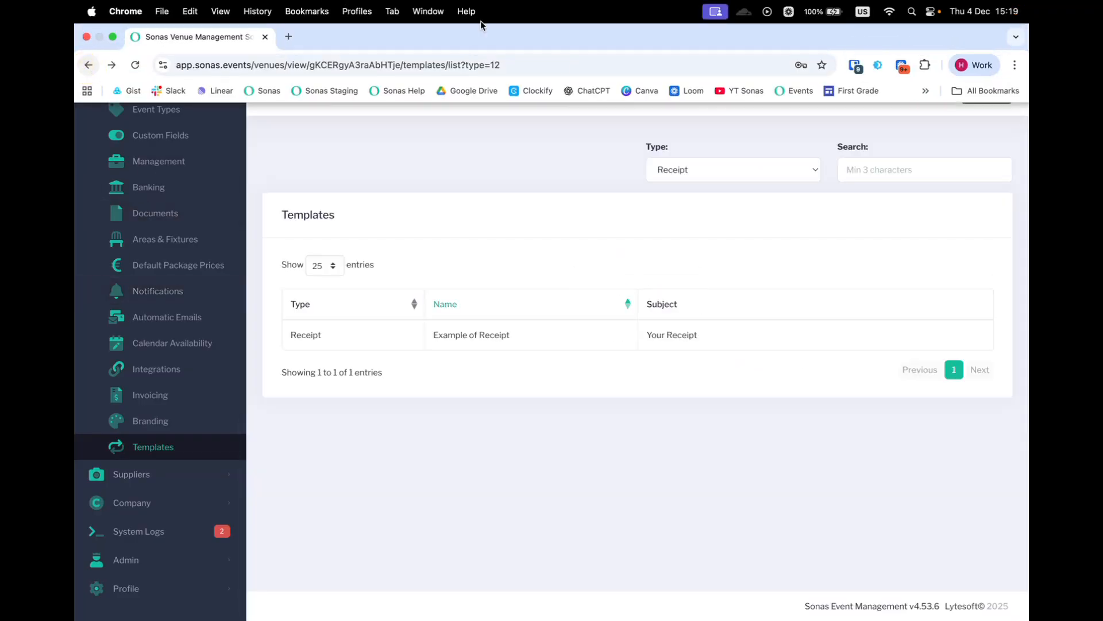
left_click(712, 167)
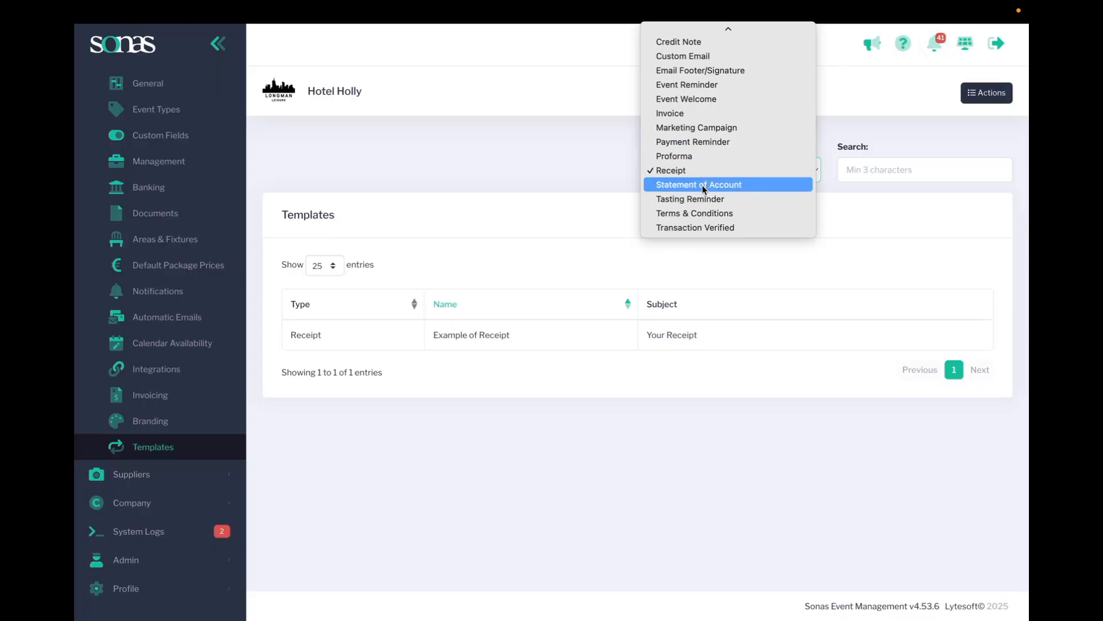
left_click(703, 185)
left_click(471, 340)
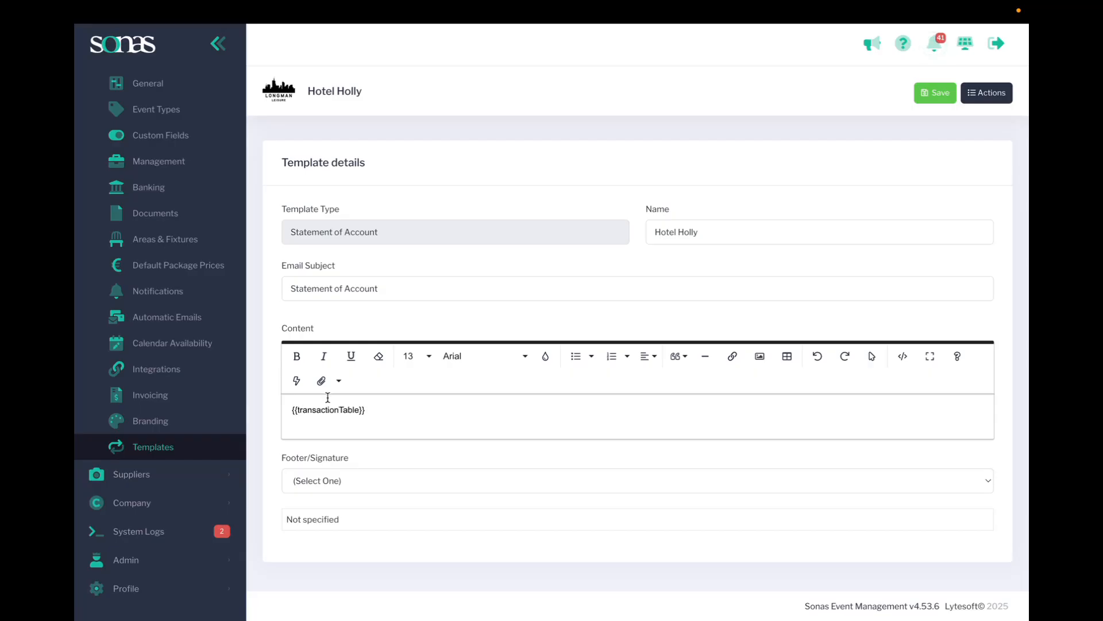
- Check the event tokens available for the Statement of Account template without inserting one
left_click(293, 381)
left_click(362, 412)
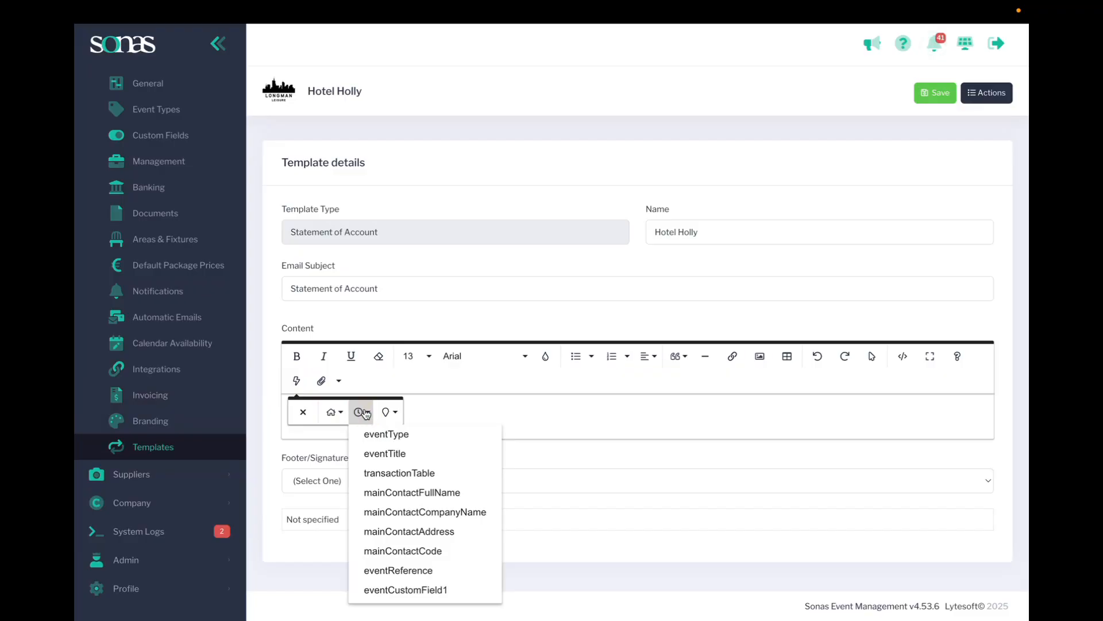
left_click(582, 396)
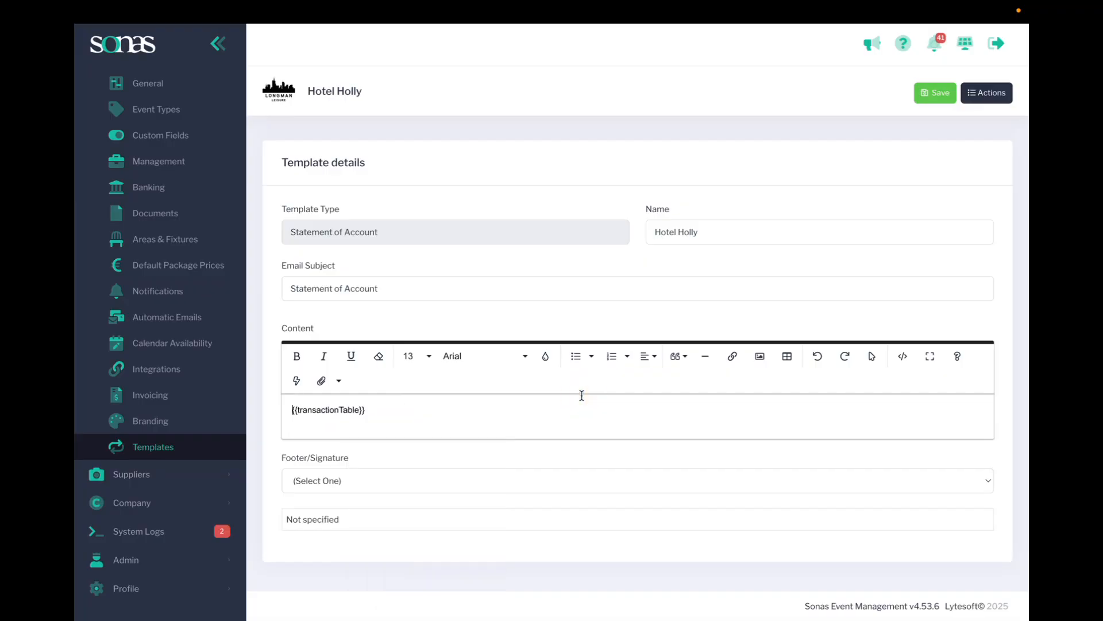
- Return to the templates list, filter it by Transaction Verified and open the Example of Transaction Verified template
left_click(148, 454)
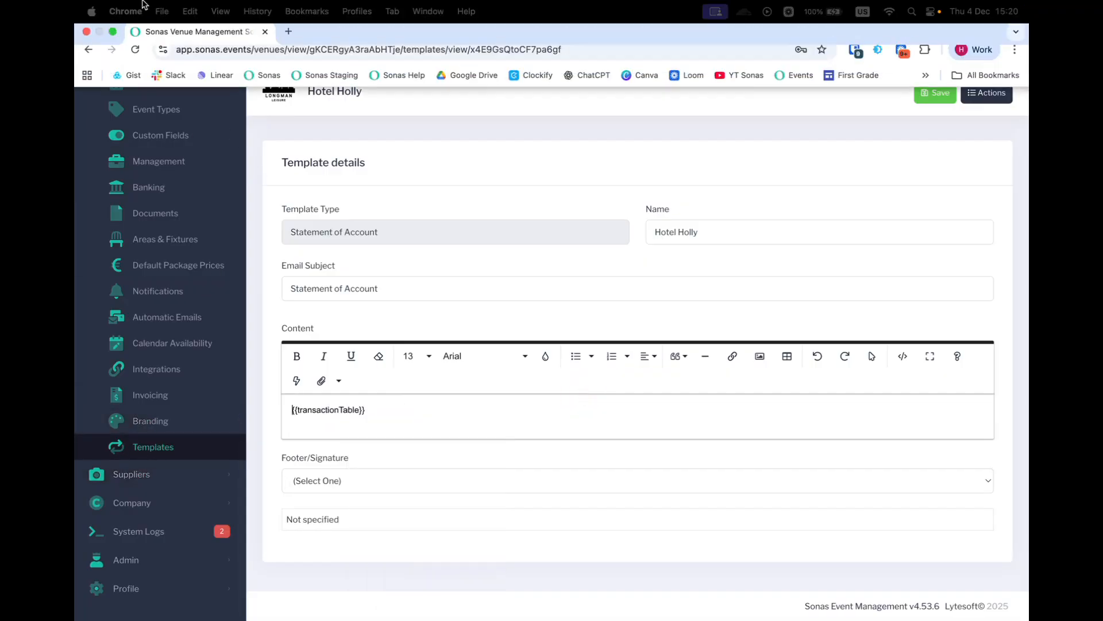
left_click(698, 168)
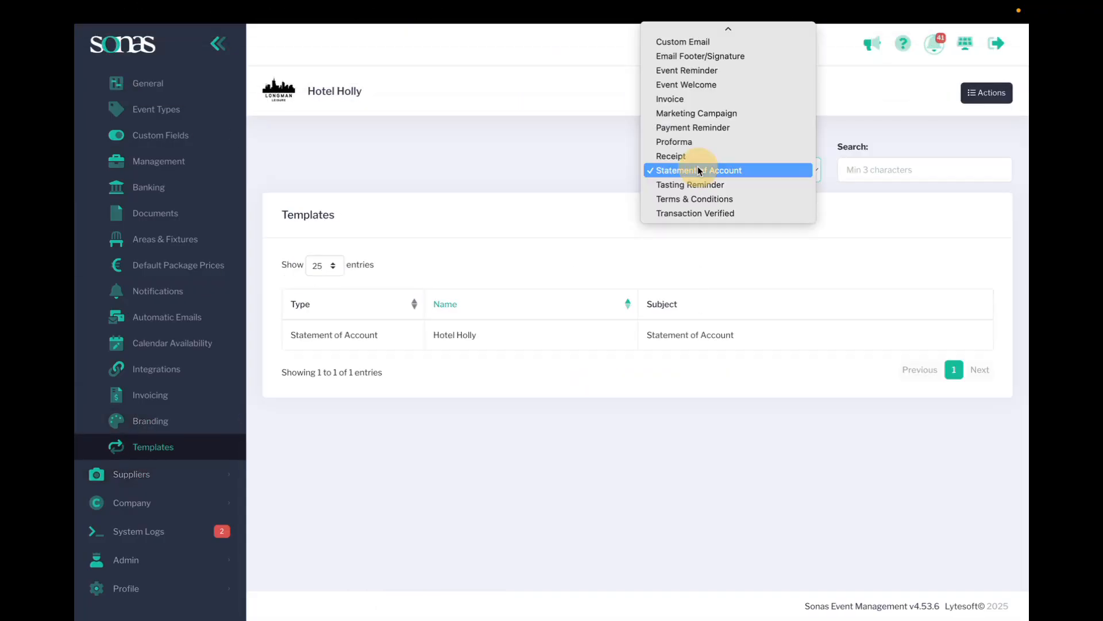
left_click(705, 216)
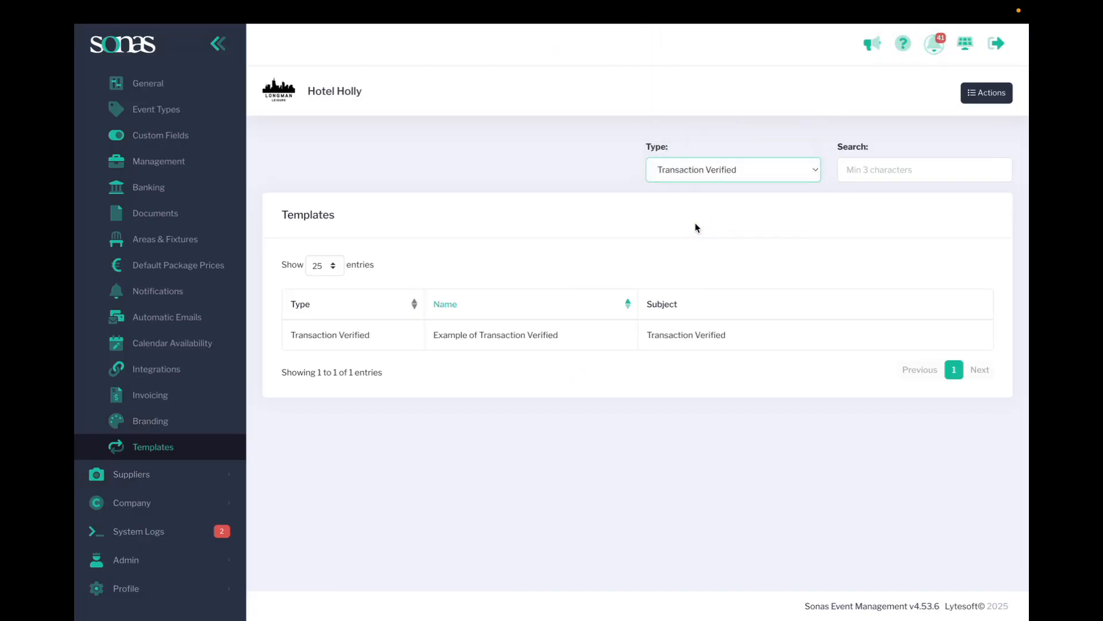
left_click(499, 340)
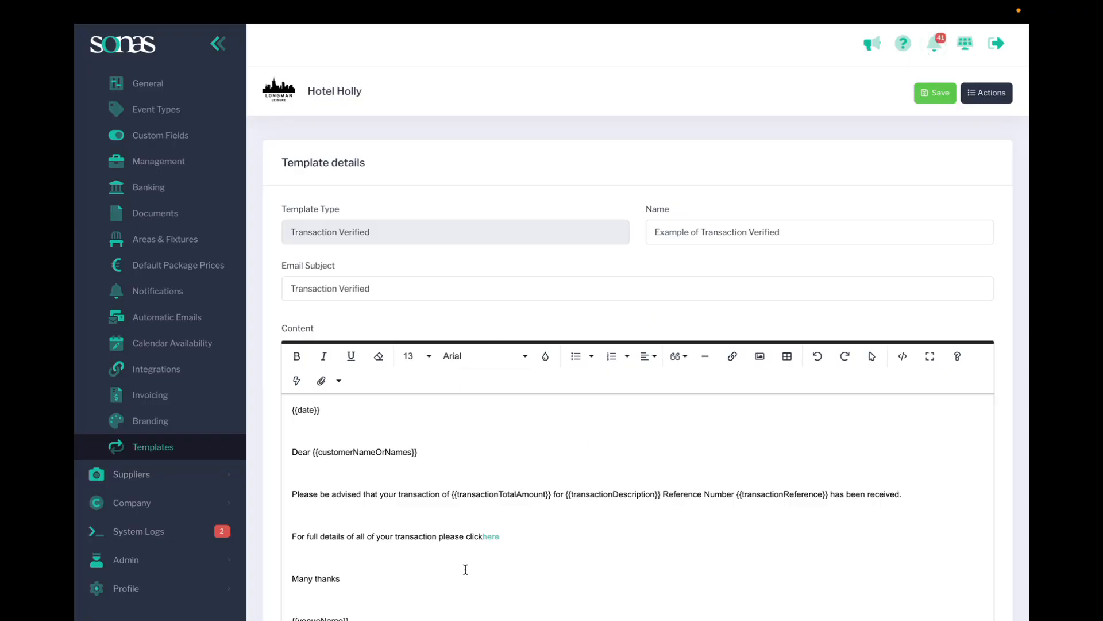
- Insert a space before the "here" link in the transaction details sentence and review the rest of the template content
left_click(484, 534)
scroll(637, 492, "down", 2)
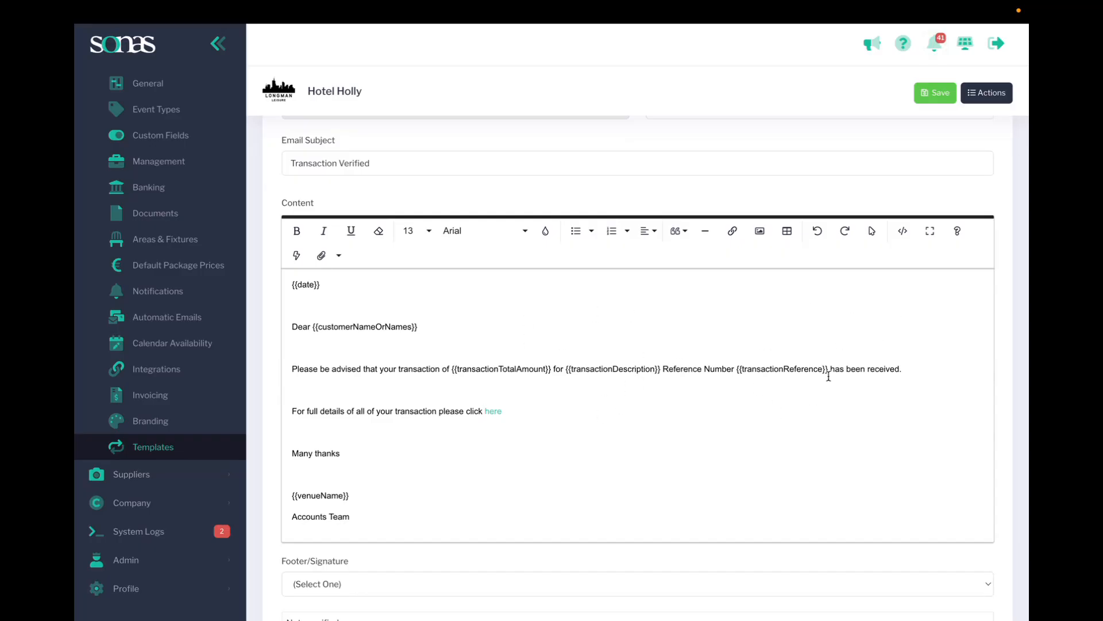
scroll(803, 345, "down", 1)
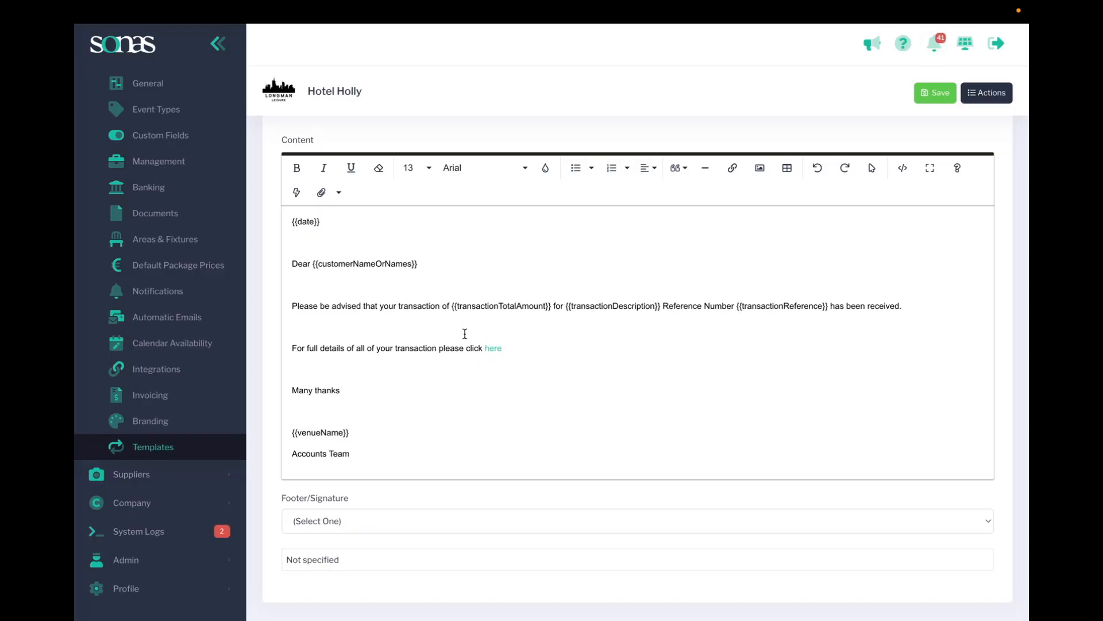
scroll(632, 287, "up", 3)
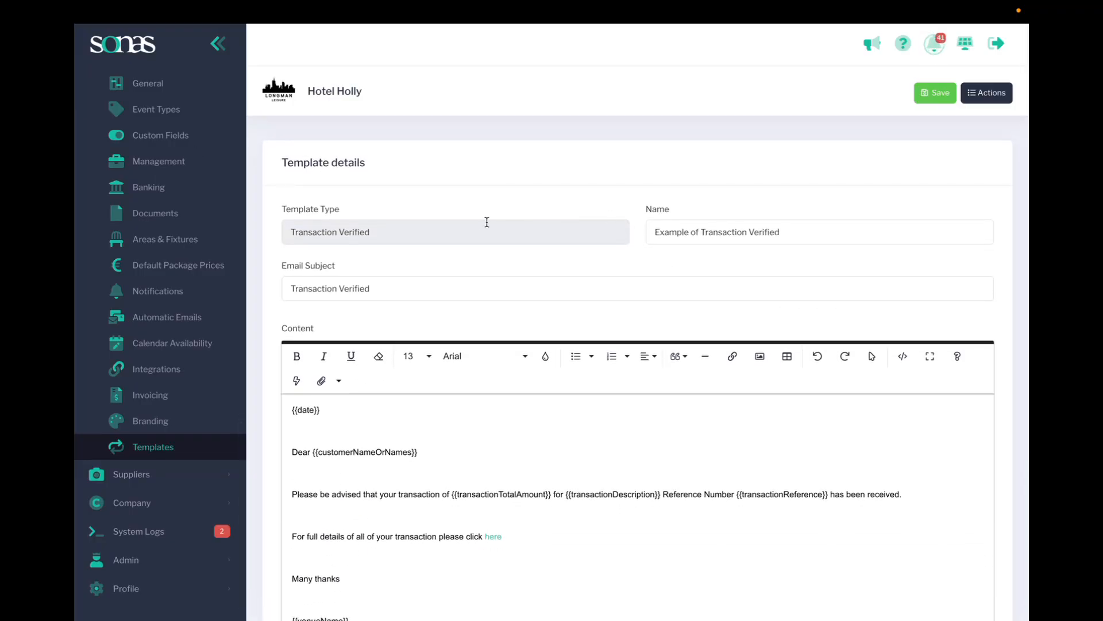
- Leave the templates for the venue's automatic emails and open the Transaction Verified Date email for editing
left_click(166, 448)
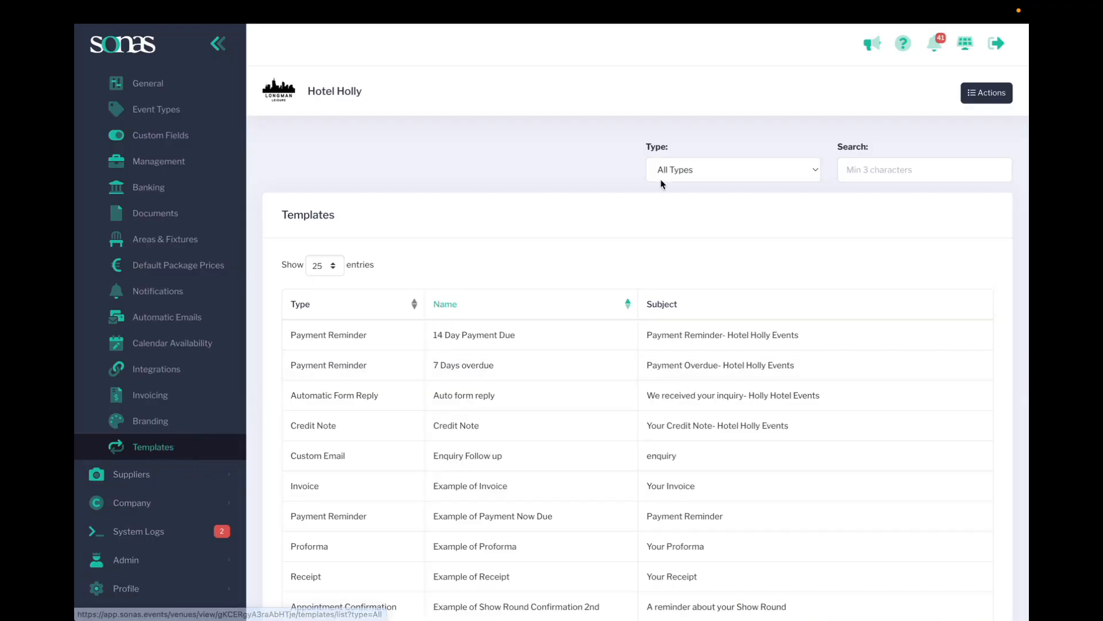
left_click(726, 170)
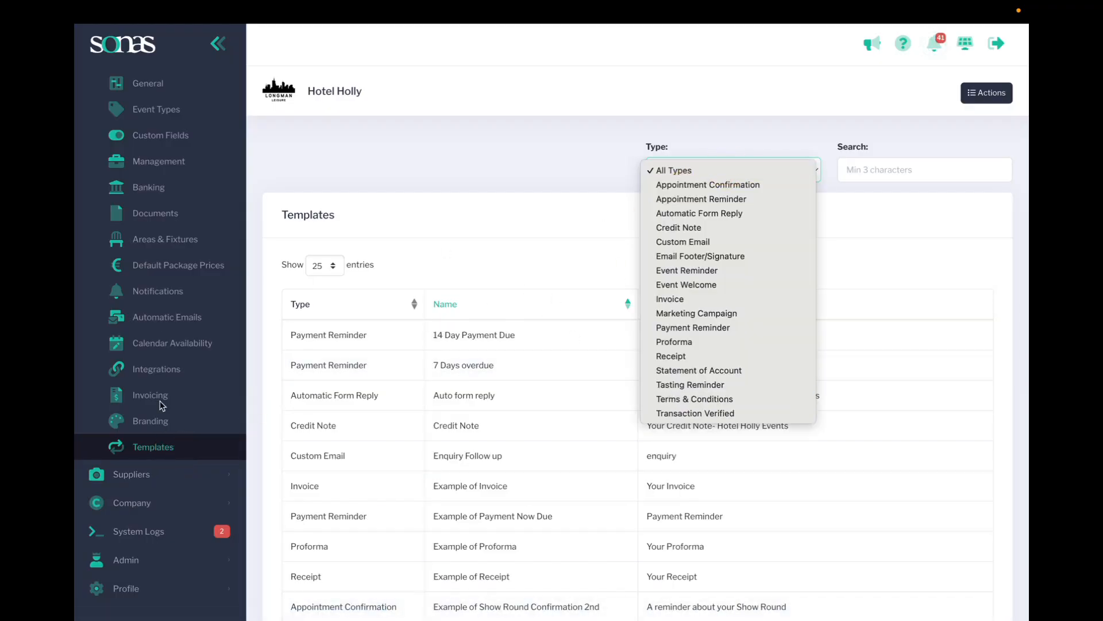
left_click(182, 317)
left_click(181, 318)
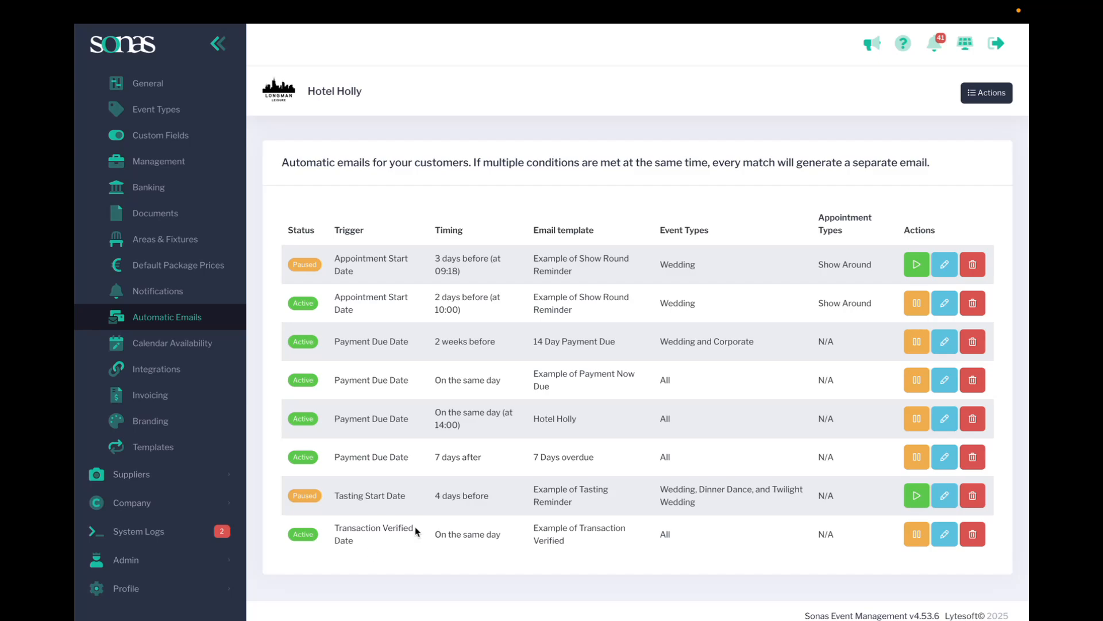
left_click(944, 534)
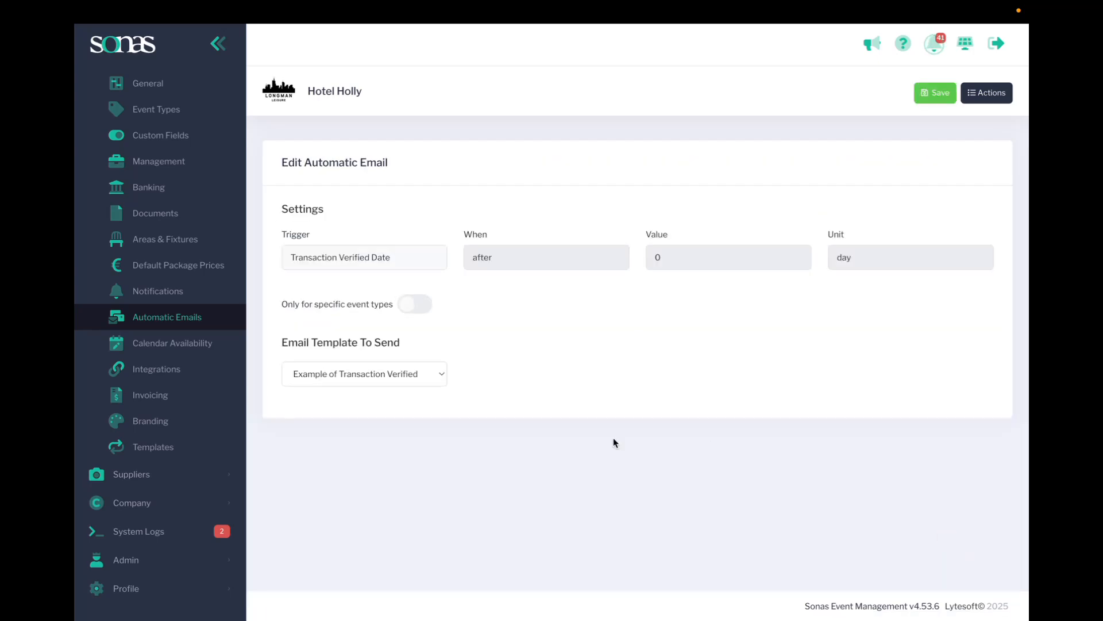
- Check the trigger, the event type restriction and the selectable email templates of the Transaction Verified Date automatic email
left_click(331, 263)
left_click(407, 305)
left_click(421, 308)
left_click(377, 381)
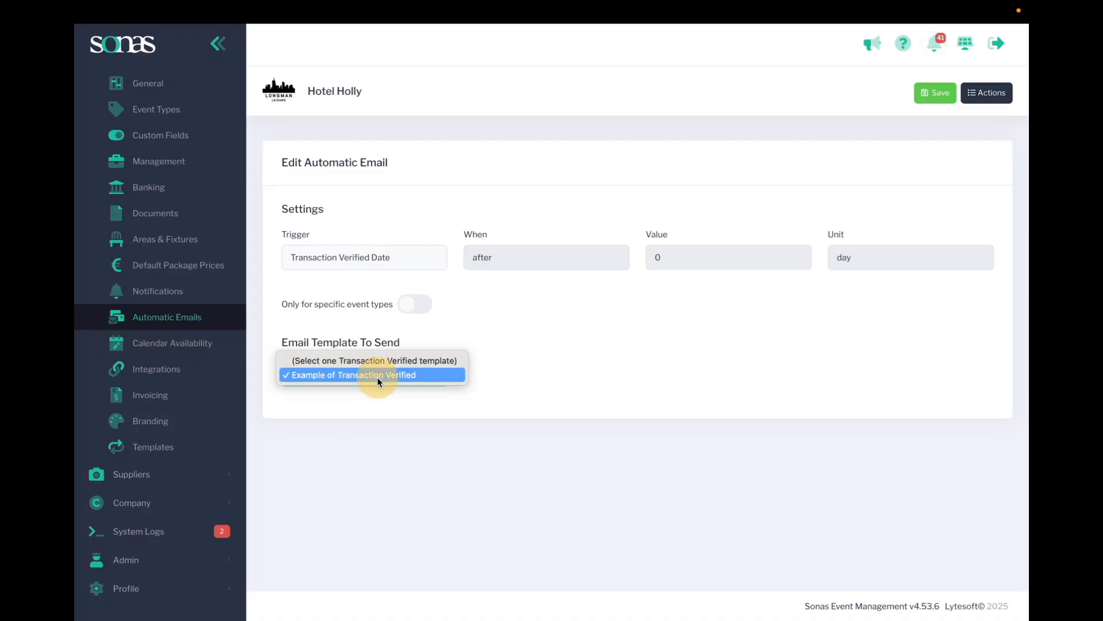
left_click(521, 368)
- Save the Transaction Verified Date automatic email and pause it in the list
left_click(940, 99)
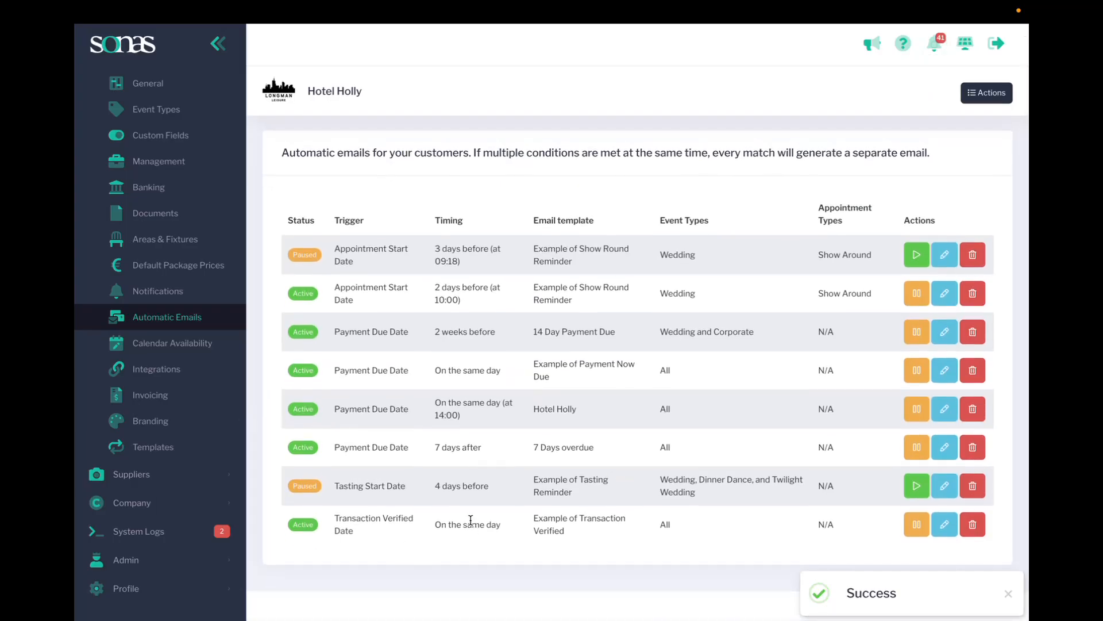
left_click(918, 526)
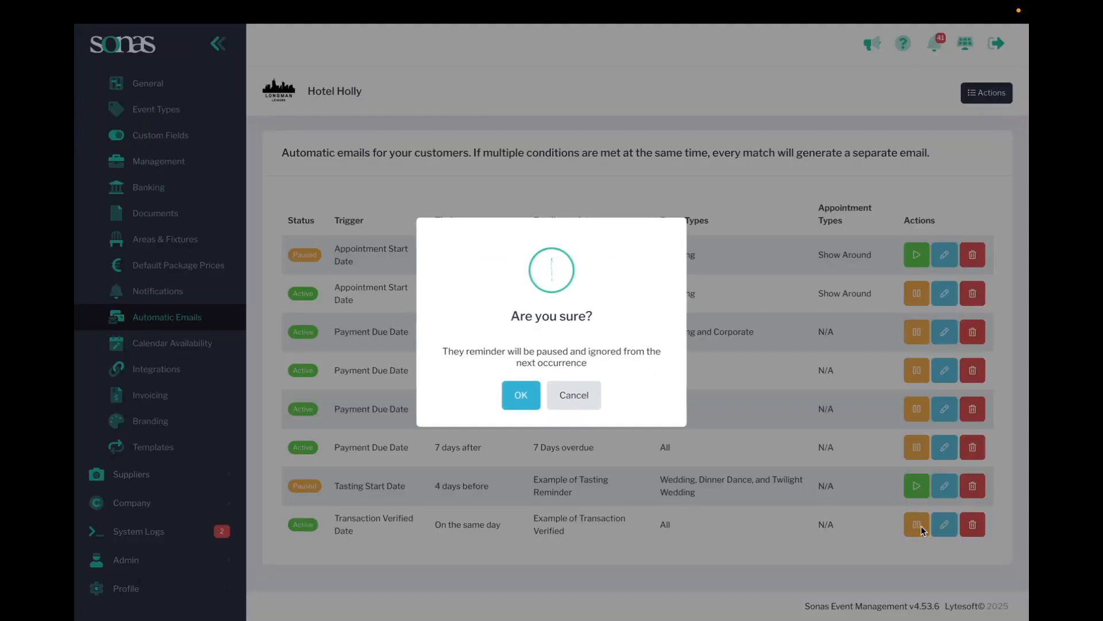
left_click(506, 400)
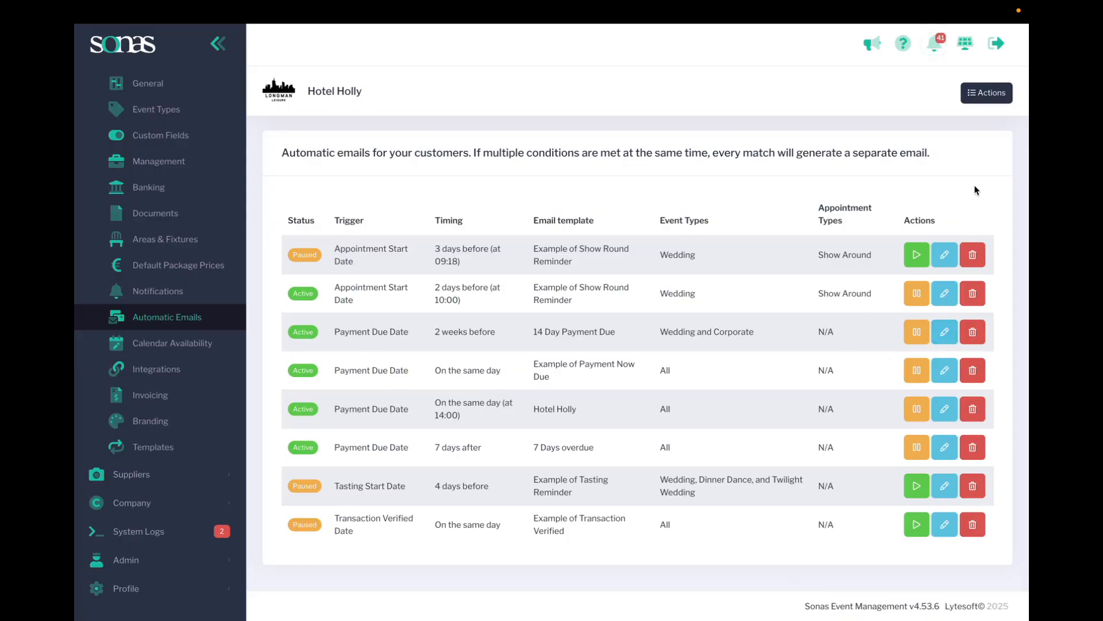
- Create a new automatic email triggered 14 days before the Payment Due Date
left_click(982, 88)
left_click(897, 115)
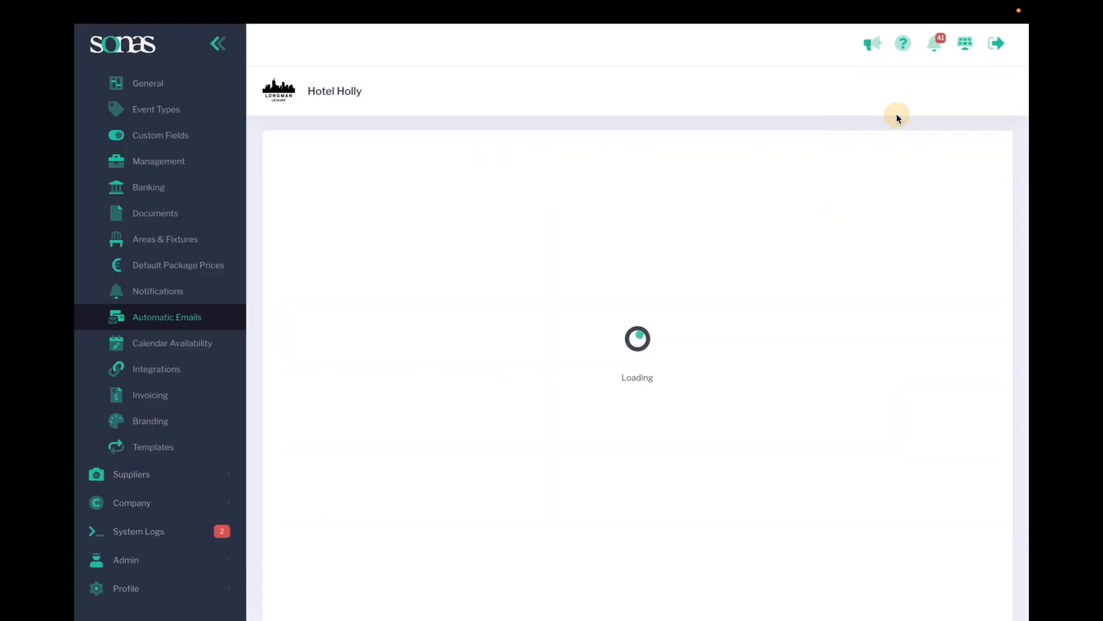
left_click(341, 253)
left_click(337, 286)
left_click(509, 257)
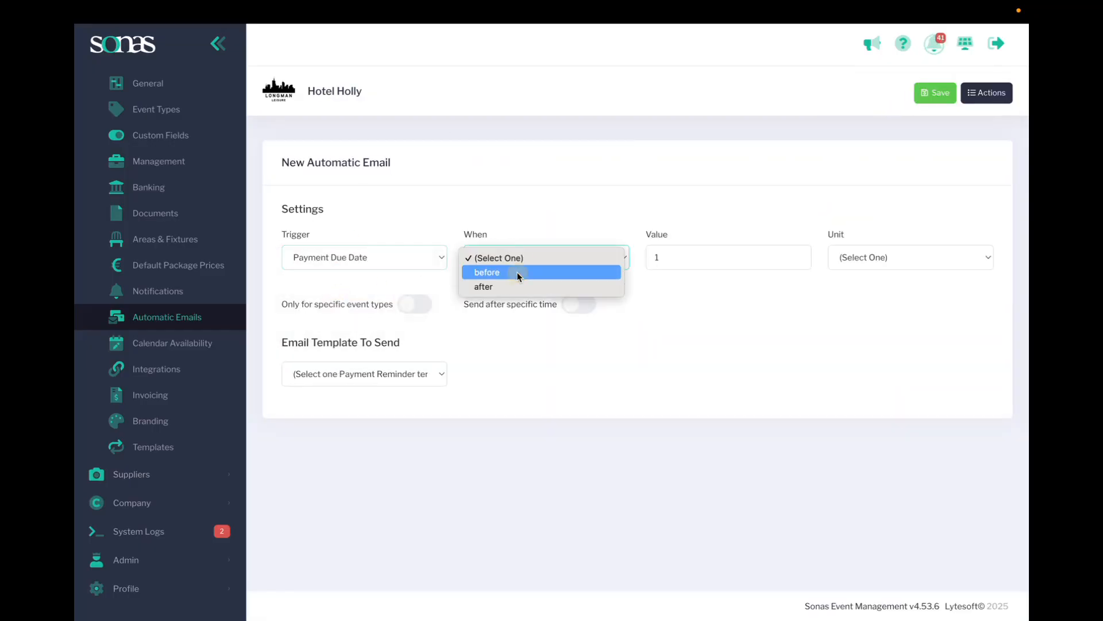
left_click(517, 271)
left_click(689, 254)
type("4")
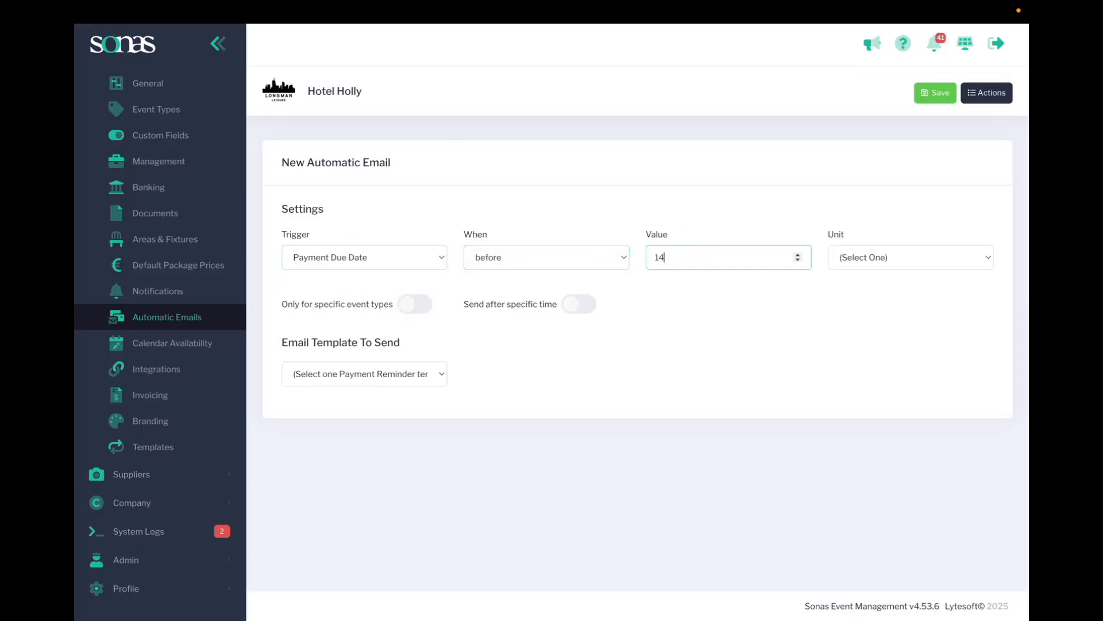
left_click(856, 268)
left_click(856, 271)
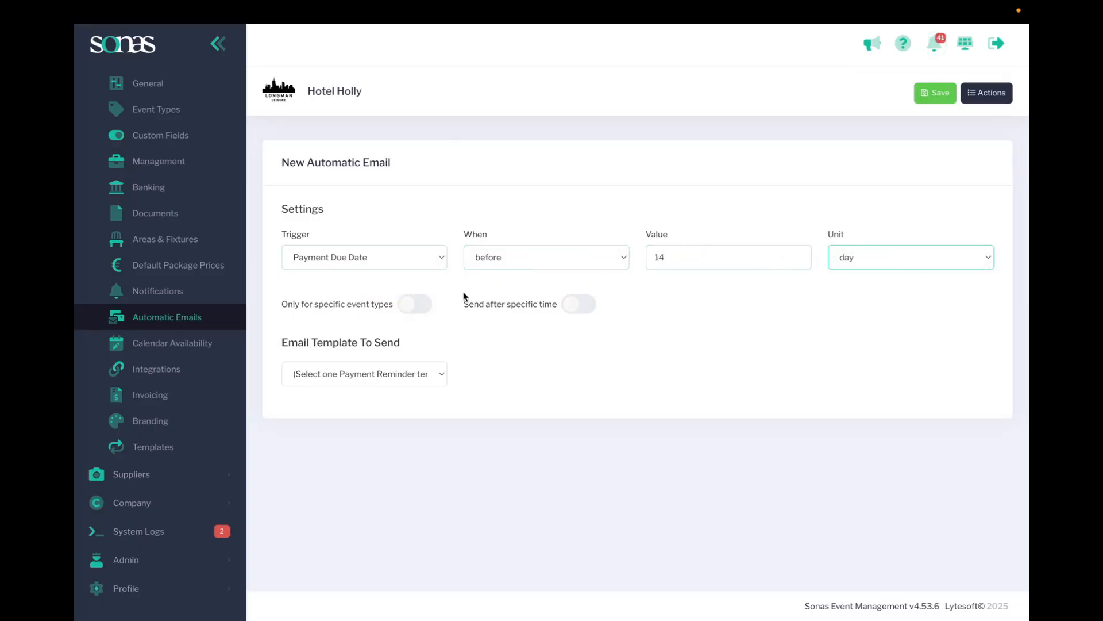
- Leave the email unrestricted by event type and set it to send after the specific time 07:22
left_click(409, 305)
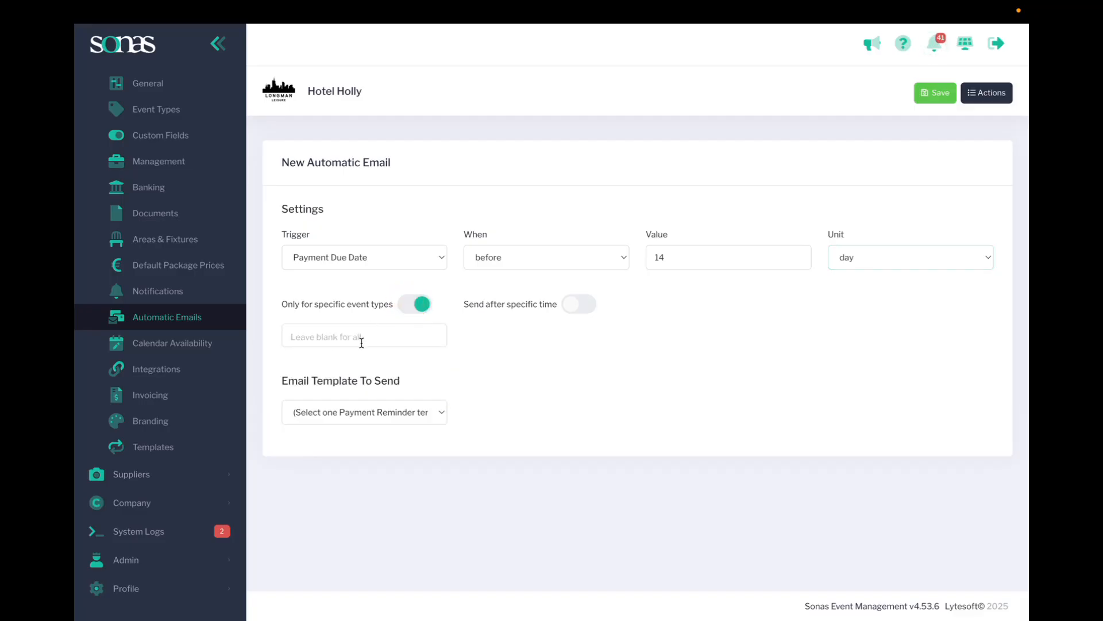
left_click(415, 312)
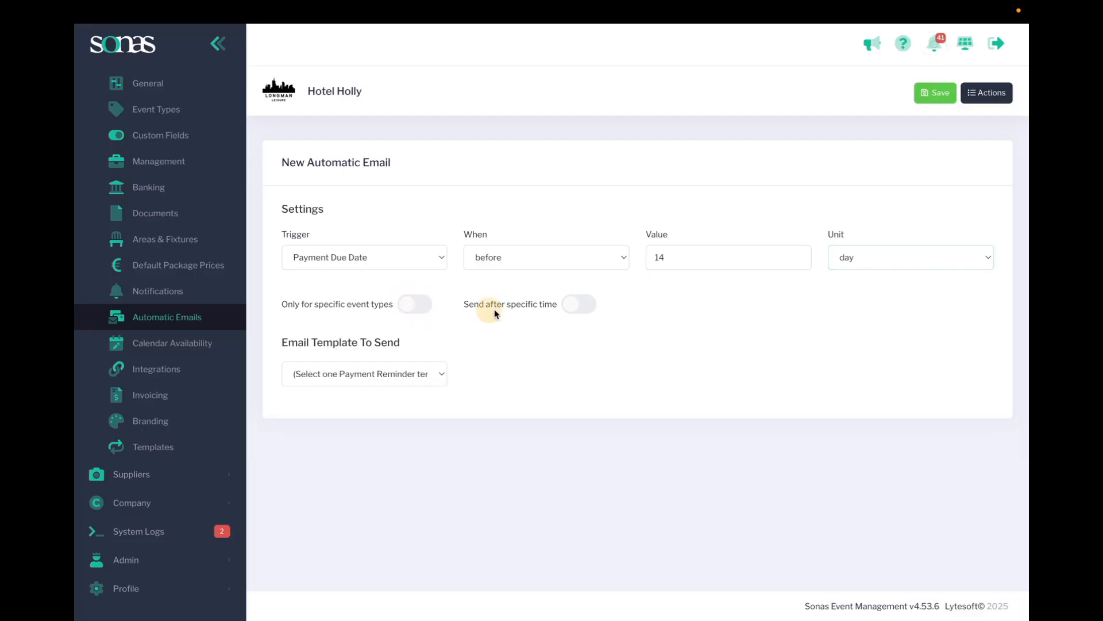
left_click(571, 308)
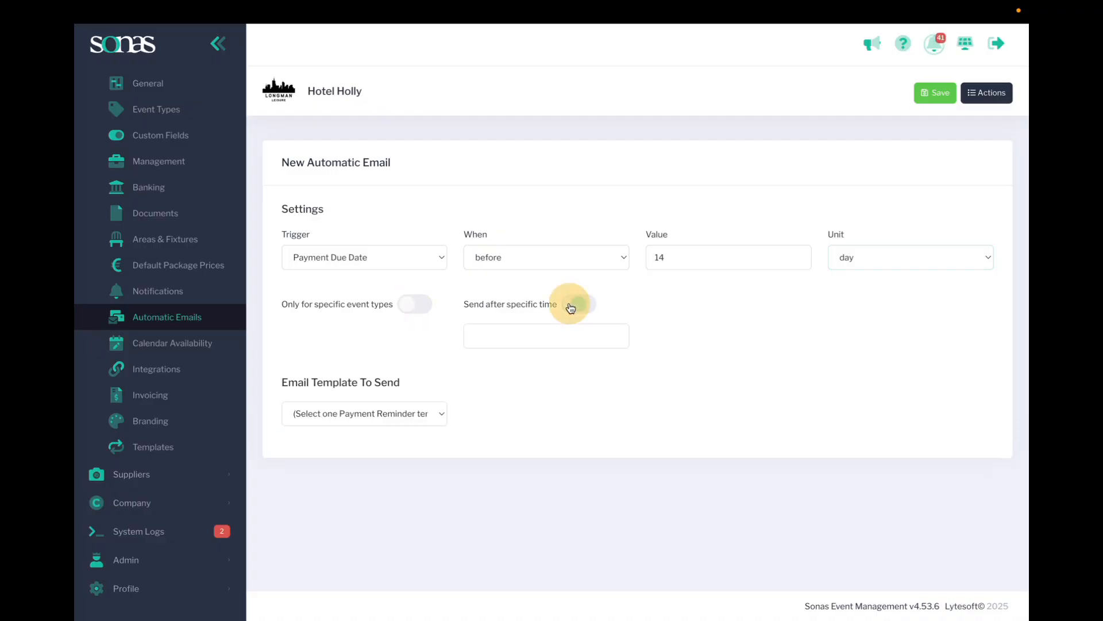
left_click(557, 343)
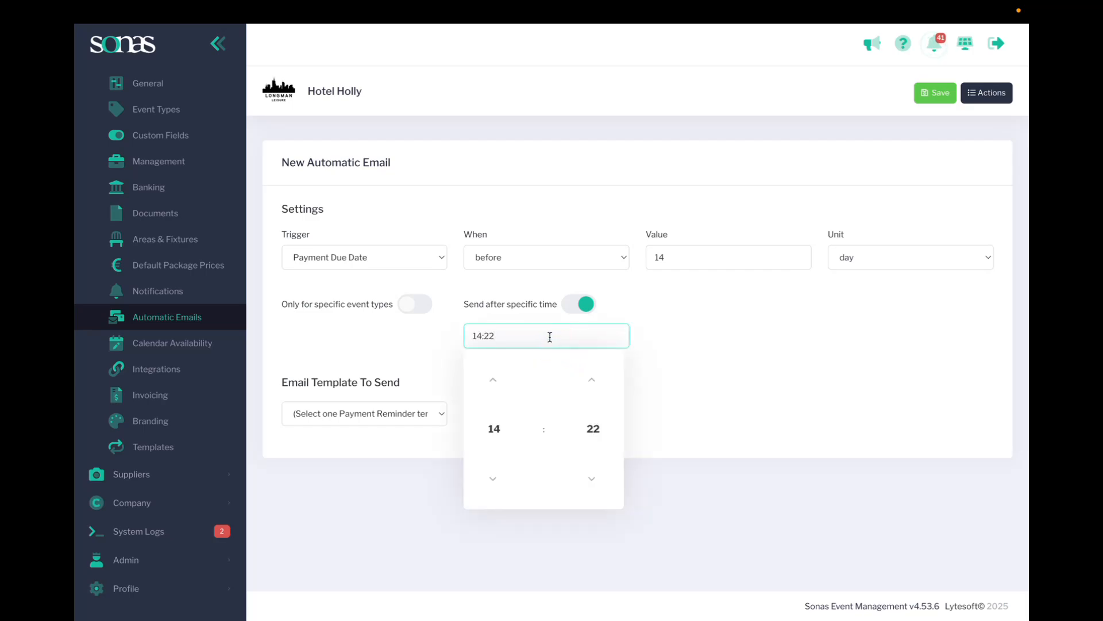
left_click(494, 480)
left_click(495, 479)
left_click(495, 480)
left_click(494, 480)
left_click(494, 479)
left_click(494, 480)
left_click(494, 480)
left_click(713, 398)
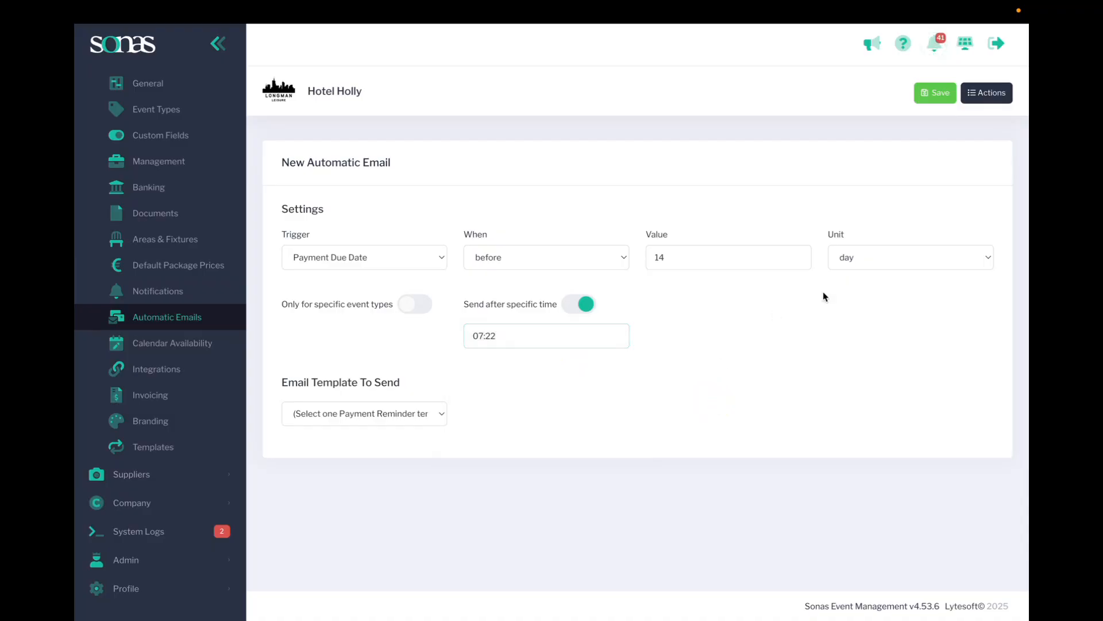
- Choose 14 Day Payment Due as the email template to send and save the automatic email
left_click(424, 413)
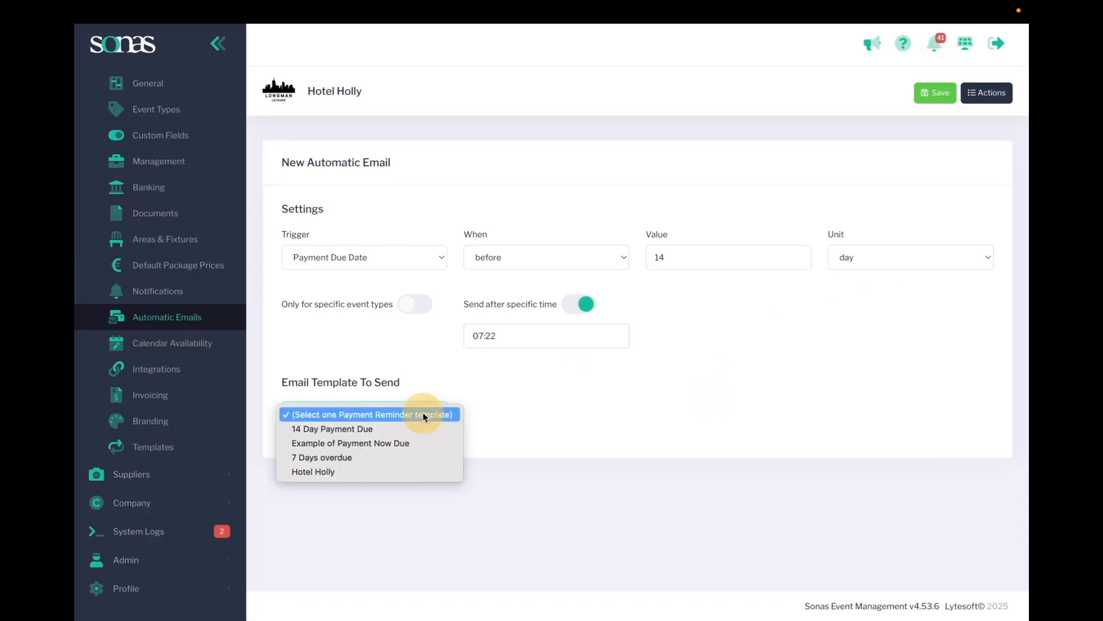
left_click(321, 429)
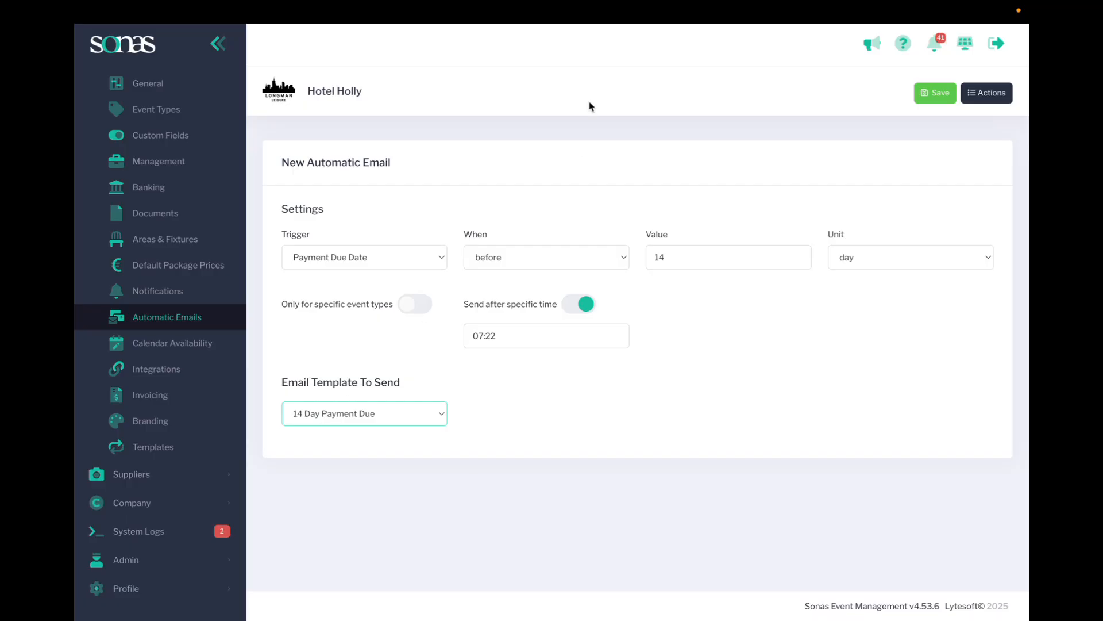
left_click(934, 102)
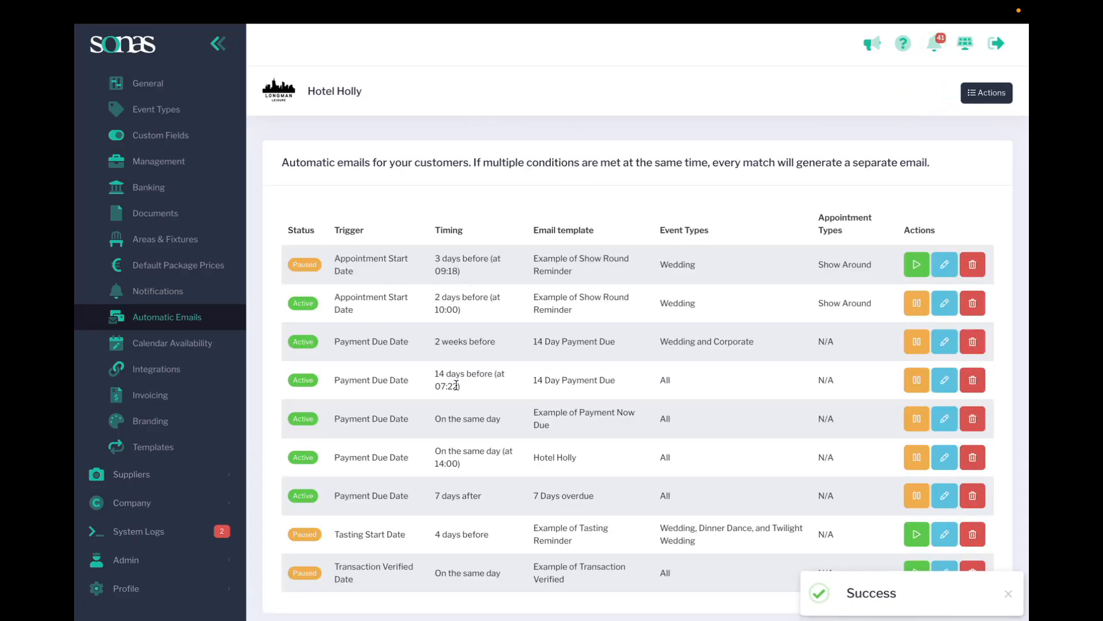
- Pause the Payment Due Date automatic email timed 14 days before at 07:22
left_click(918, 379)
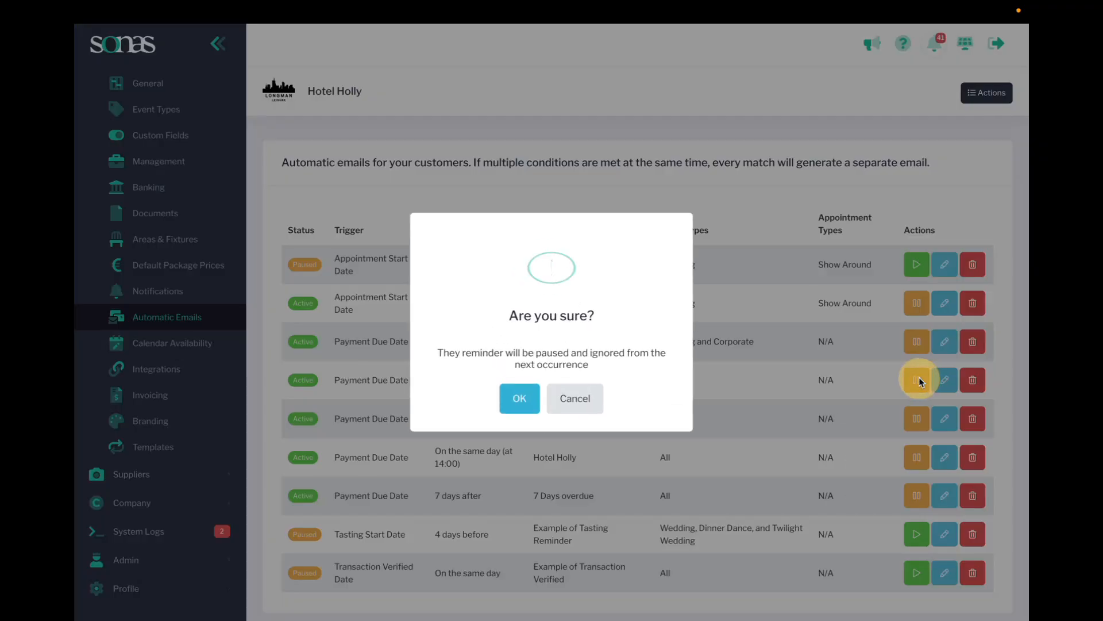
left_click(511, 389)
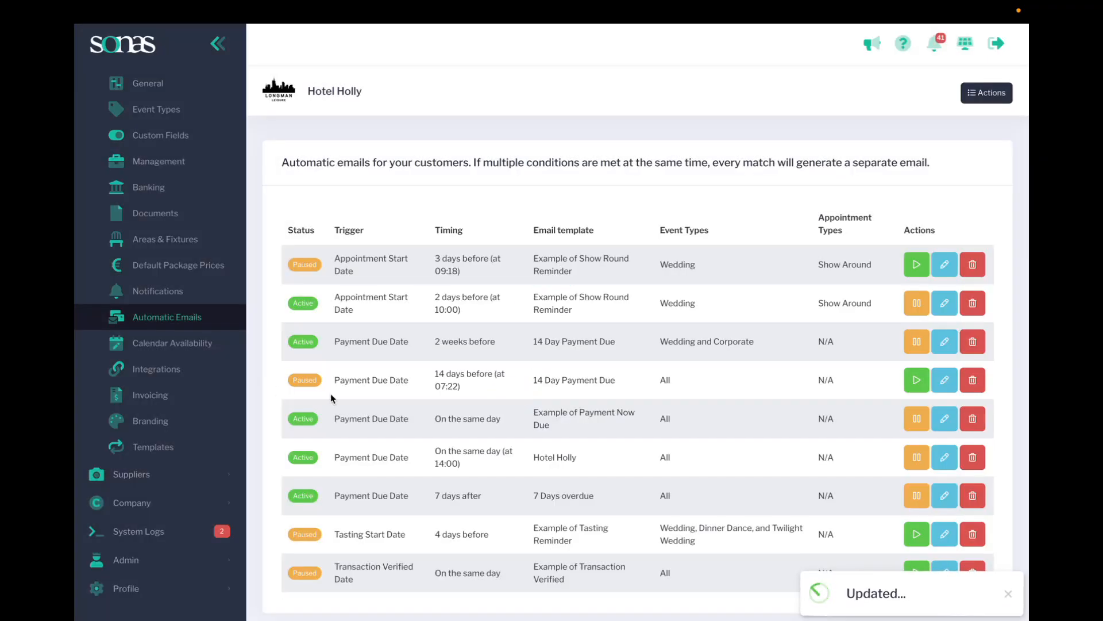